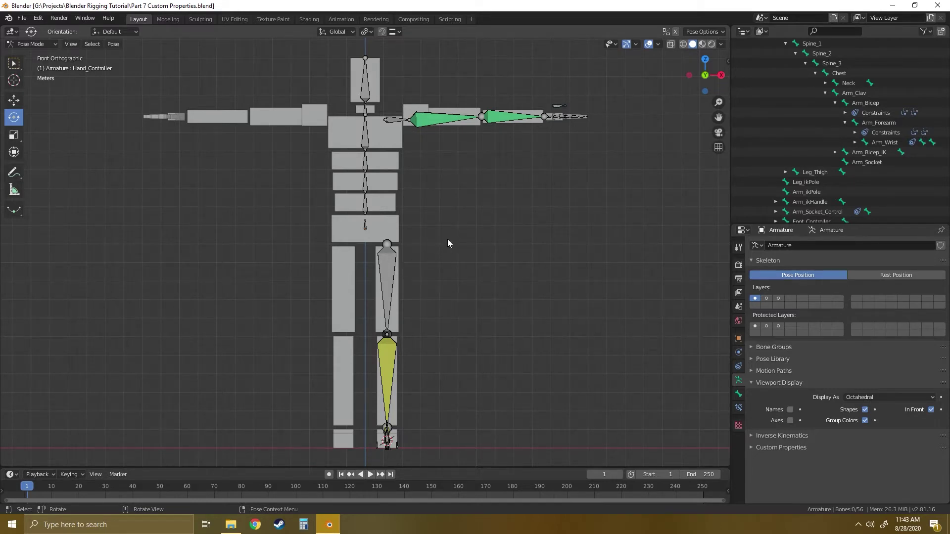
Switch the armature to Edit Mode and show its second and third bone layers together with the first.
click(395, 120)
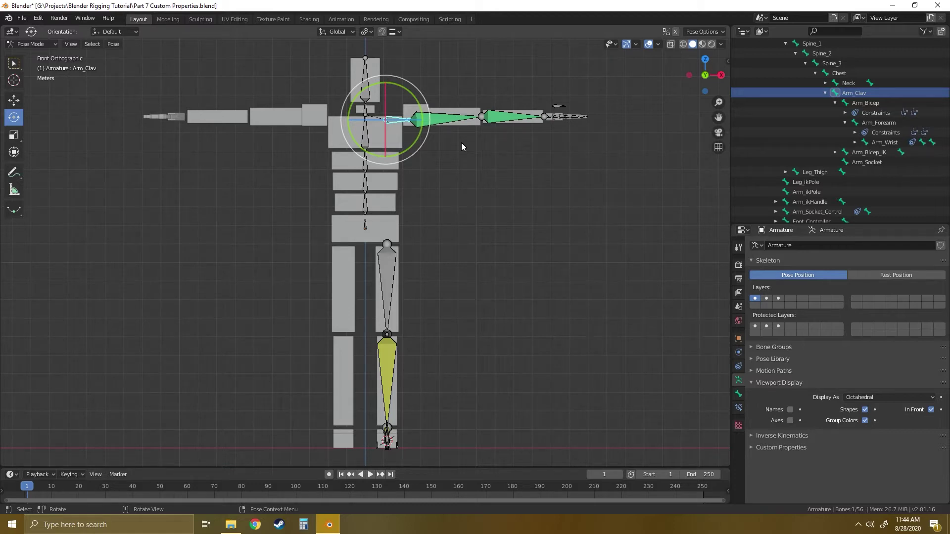
click(450, 135)
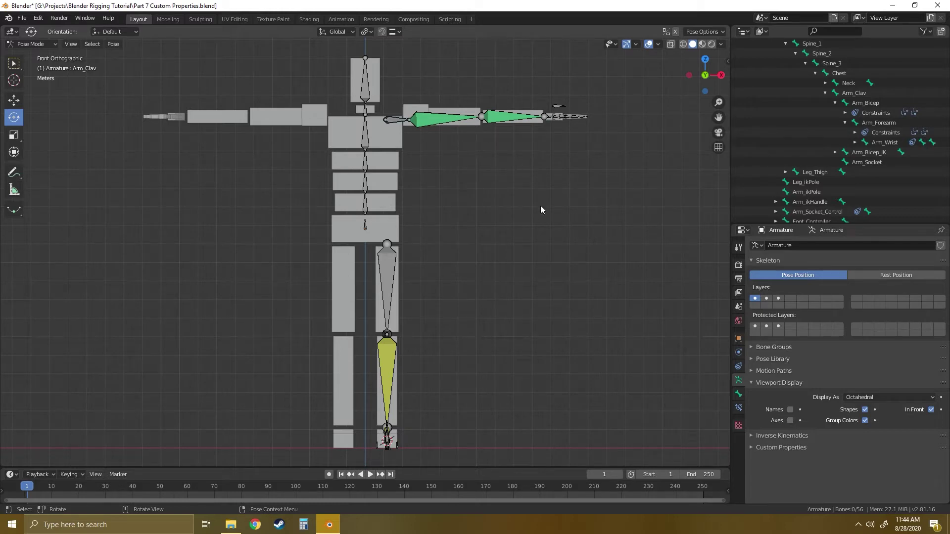
middle_drag(541, 207, 448, 238)
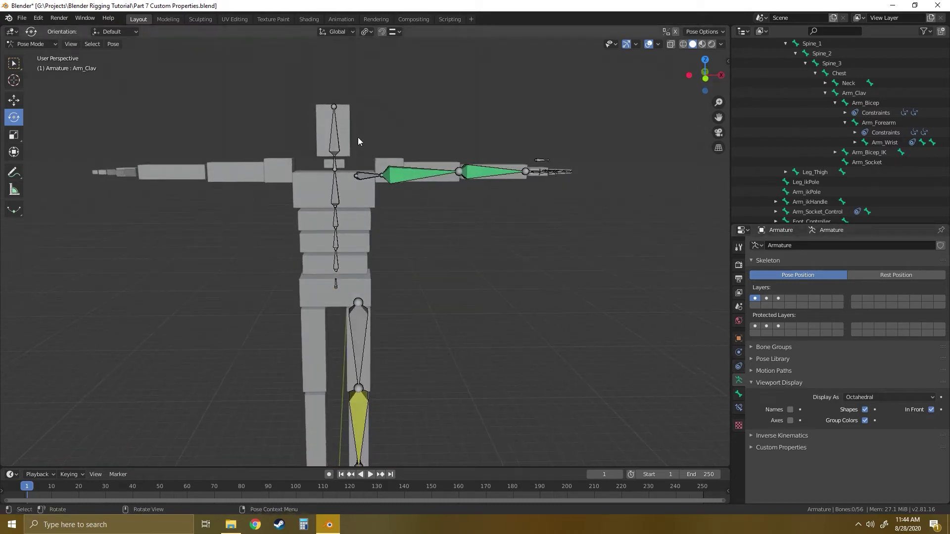
click(46, 47)
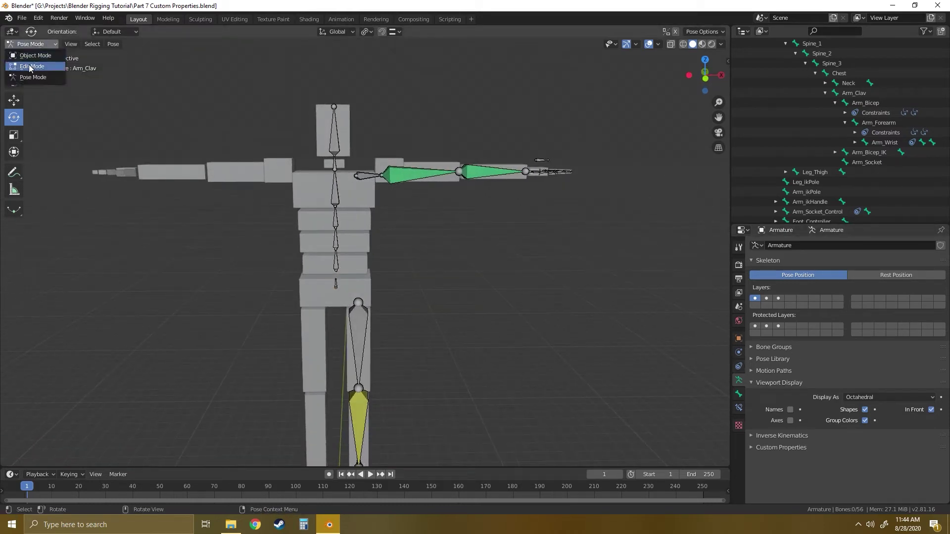
click(30, 68)
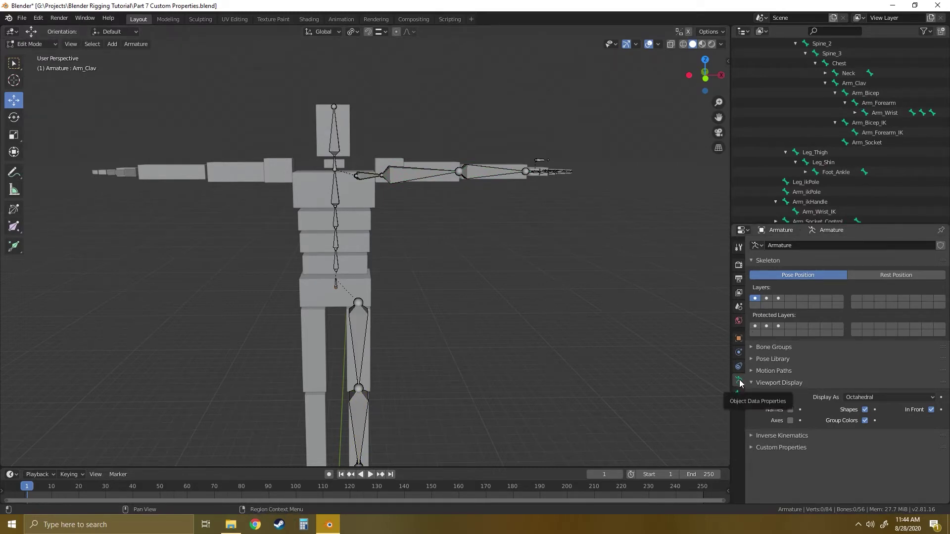
shift+click(766, 299)
shift+click(779, 298)
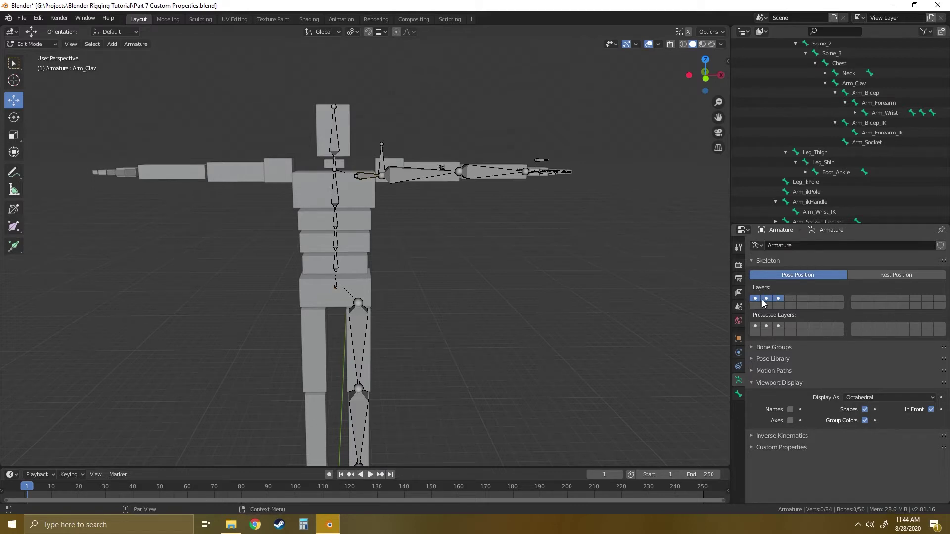
Select all bones of the rigged arm from the clavicle to the fingers, including the IK controls, and apply AutoName Left/Right.
middle_drag(468, 163, 438, 214)
middle_drag(524, 233, 529, 186)
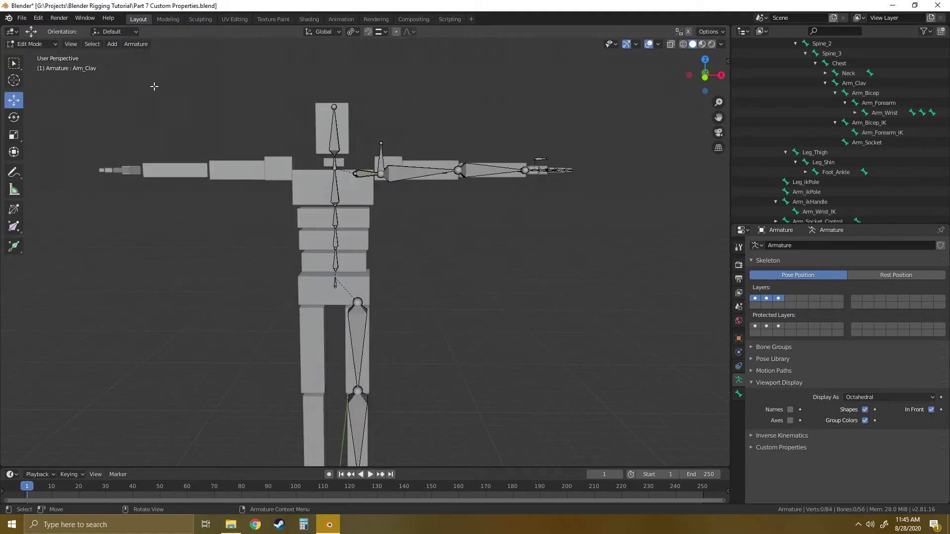
click(15, 66)
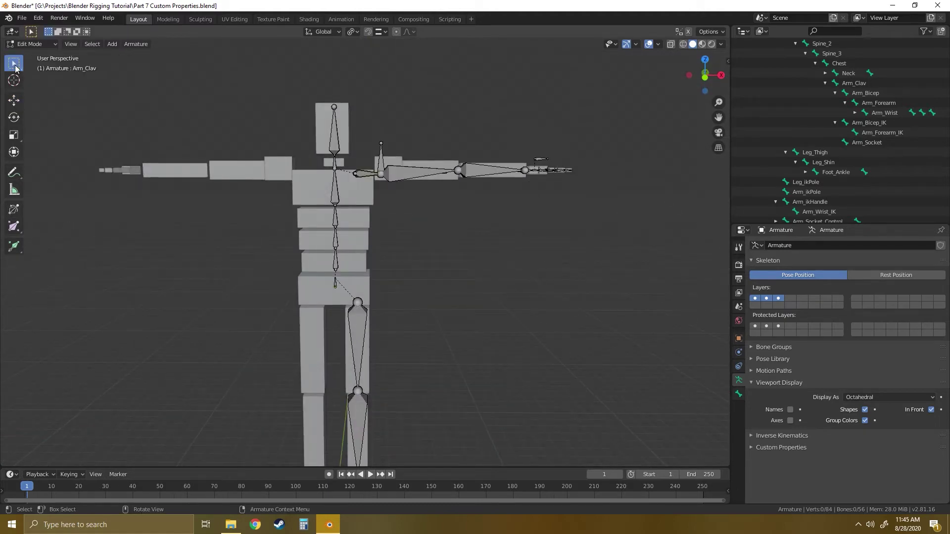
drag(346, 190, 612, 123)
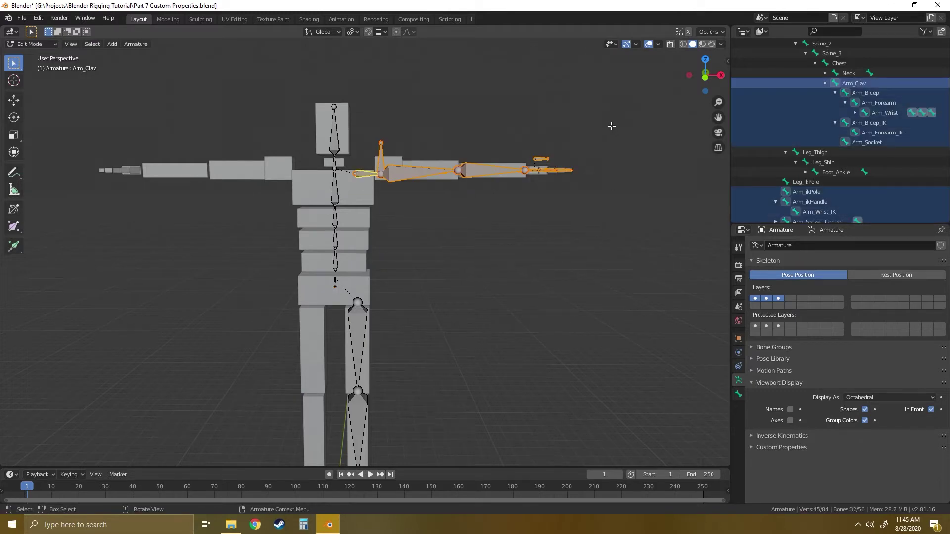
middle_drag(457, 157, 457, 189)
mouse_move(507, 210)
middle_down()
mouse_move(482, 239)
mouse_move(318, 251)
mouse_move(421, 193)
mouse_move(503, 193)
middle_up()
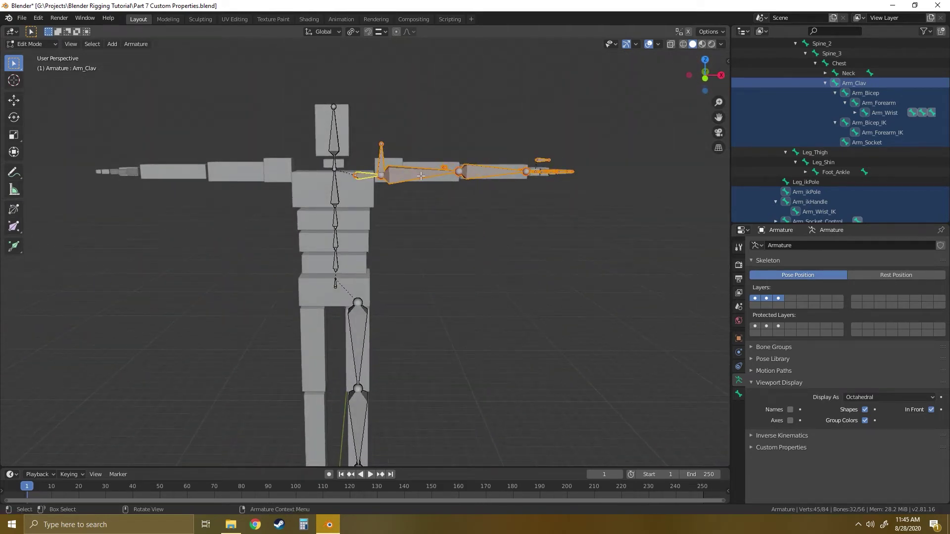
right_click(416, 176)
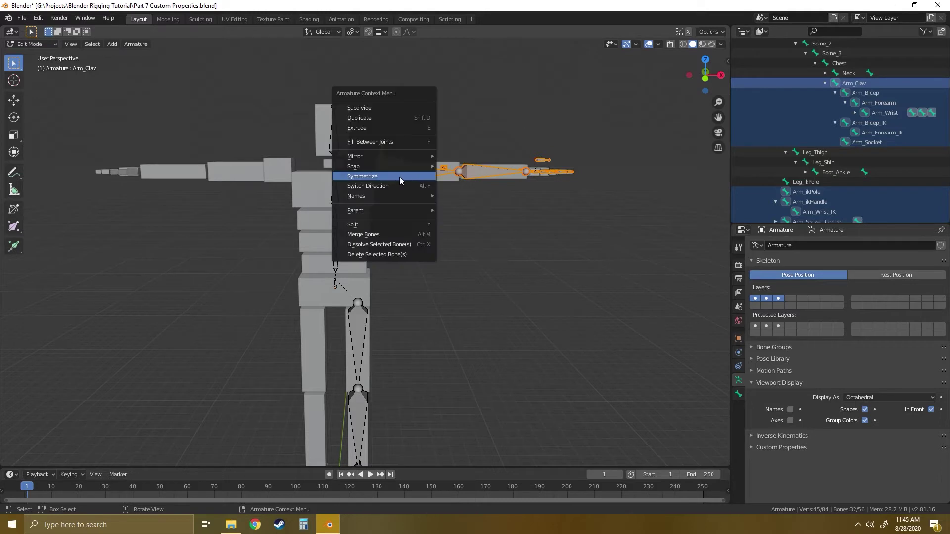
mouse_move(362, 194)
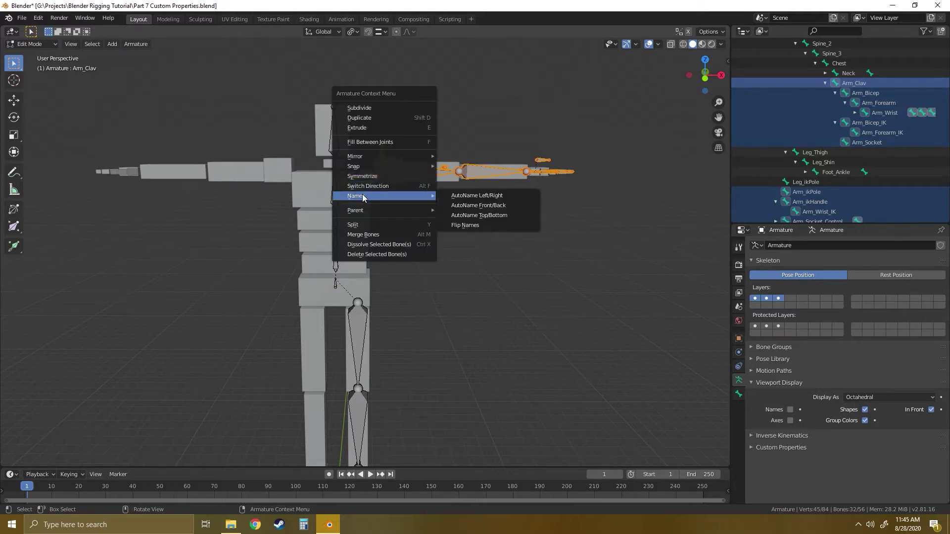
click(482, 197)
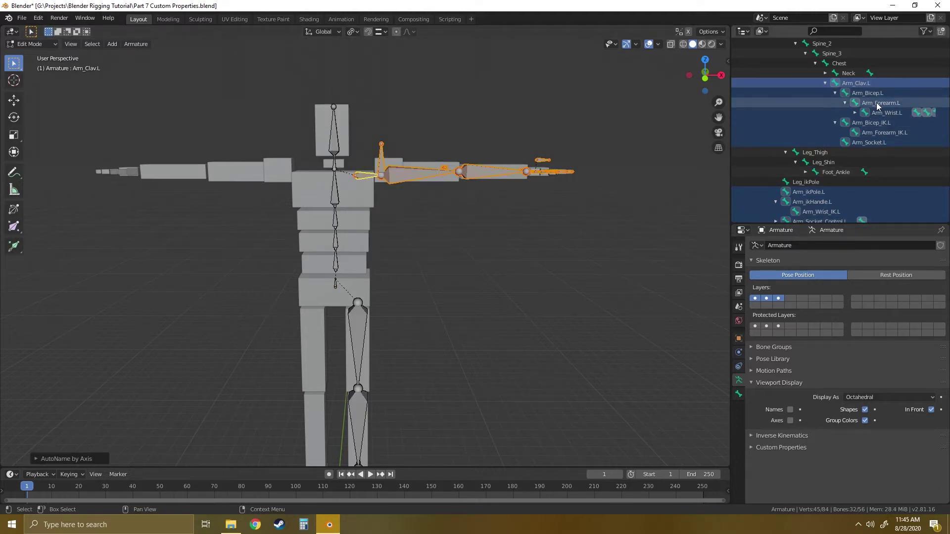
scroll(850, 200, down, 3)
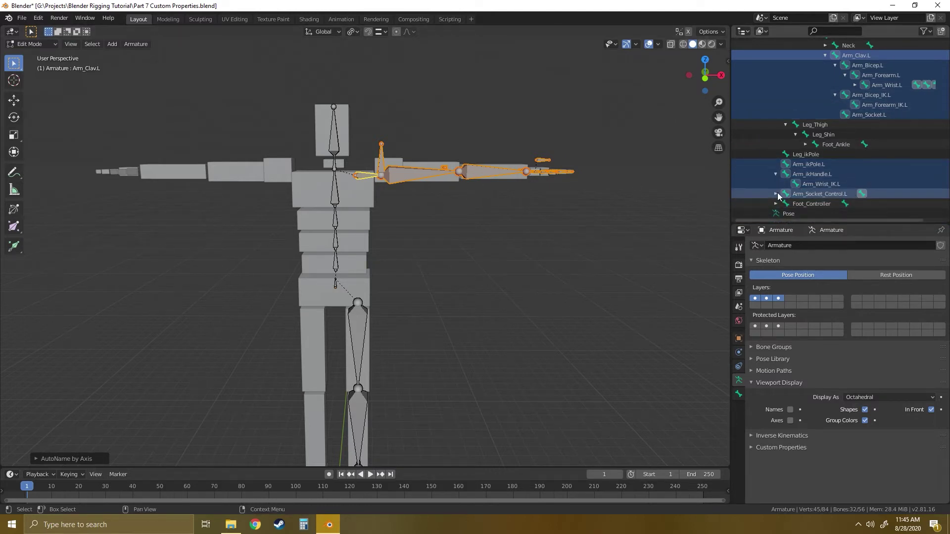
scroll(778, 196, up, 3)
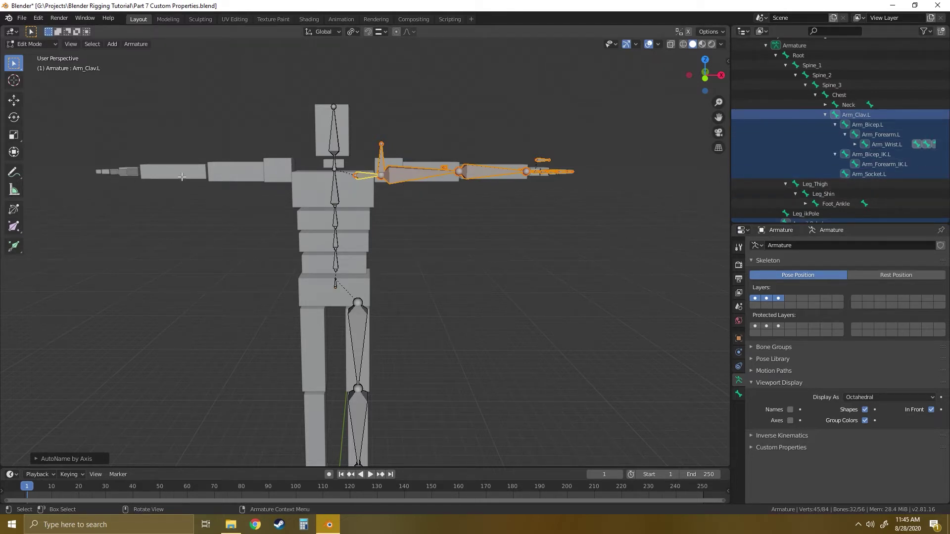
Flip the names of the selected arm bones to the .R suffix and back to .L.
right_click(404, 173)
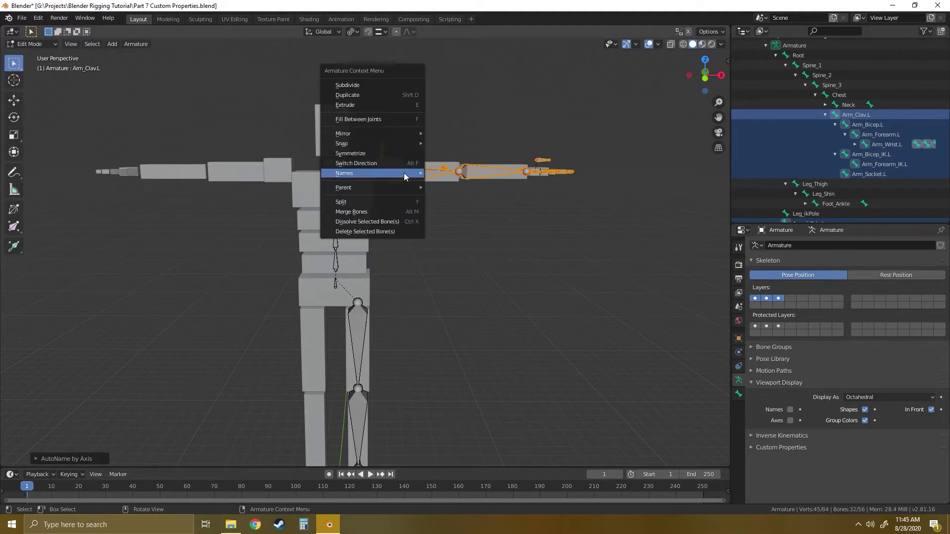
mouse_move(380, 174)
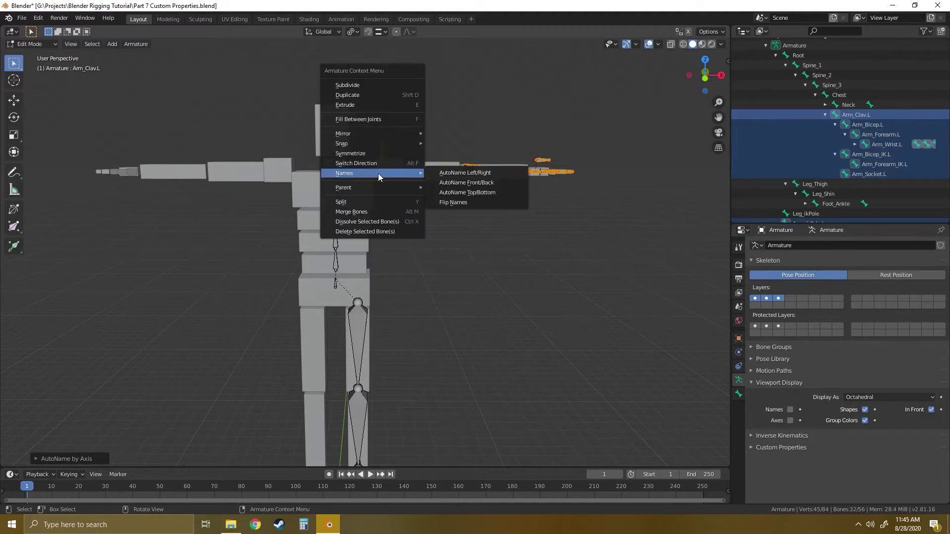
click(459, 202)
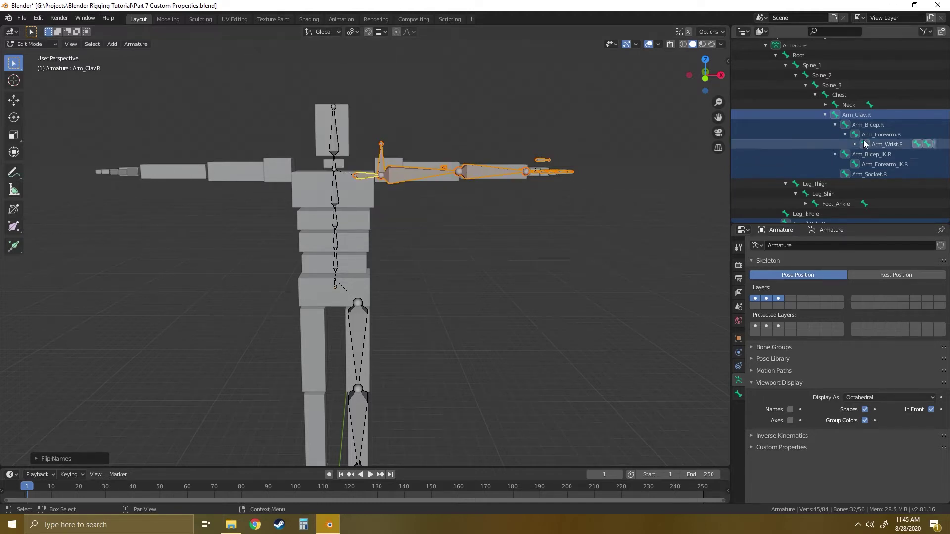
right_click(417, 177)
mouse_move(376, 183)
click(472, 204)
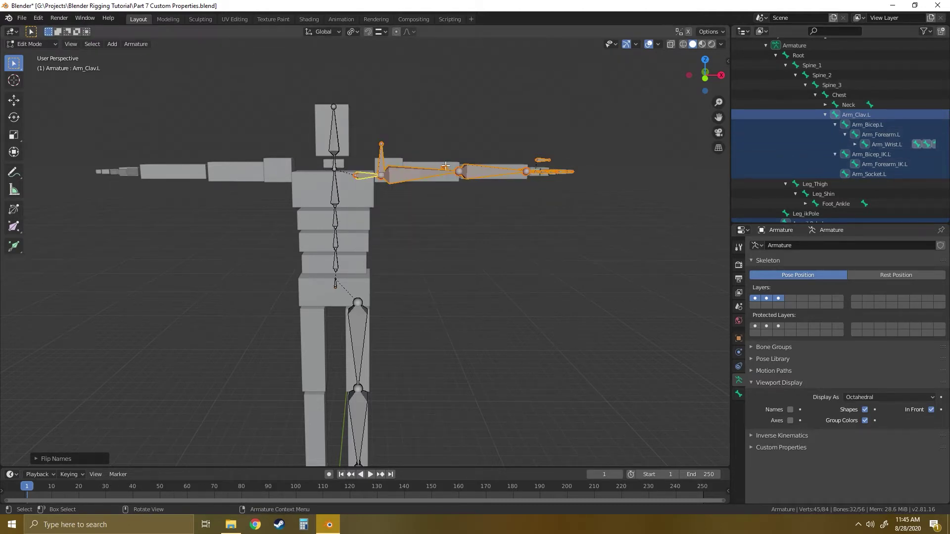
Symmetrize the selected .L arm bones across the X axis to build the opposite arm.
shift+middle_drag(417, 221, 468, 210)
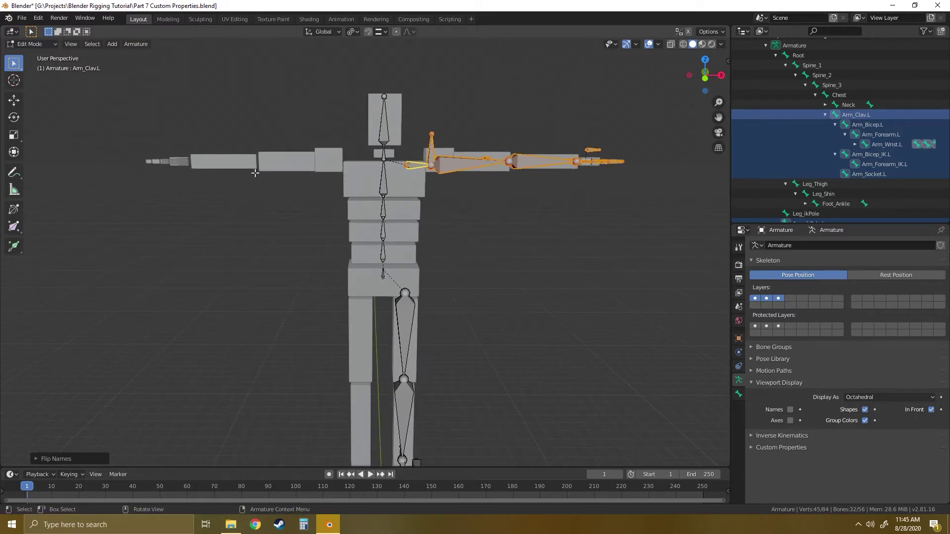
shift+middle_drag(492, 201, 446, 224)
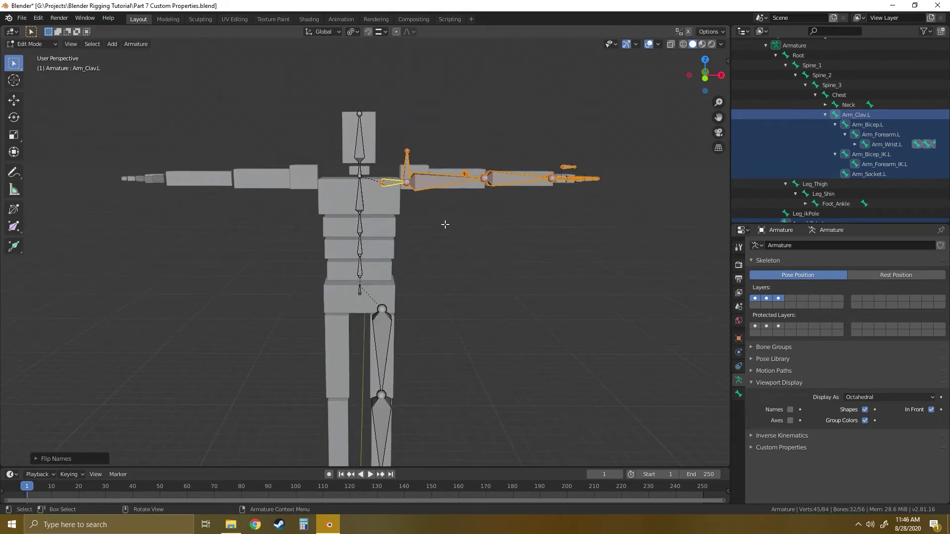
right_click(428, 183)
mouse_move(429, 184)
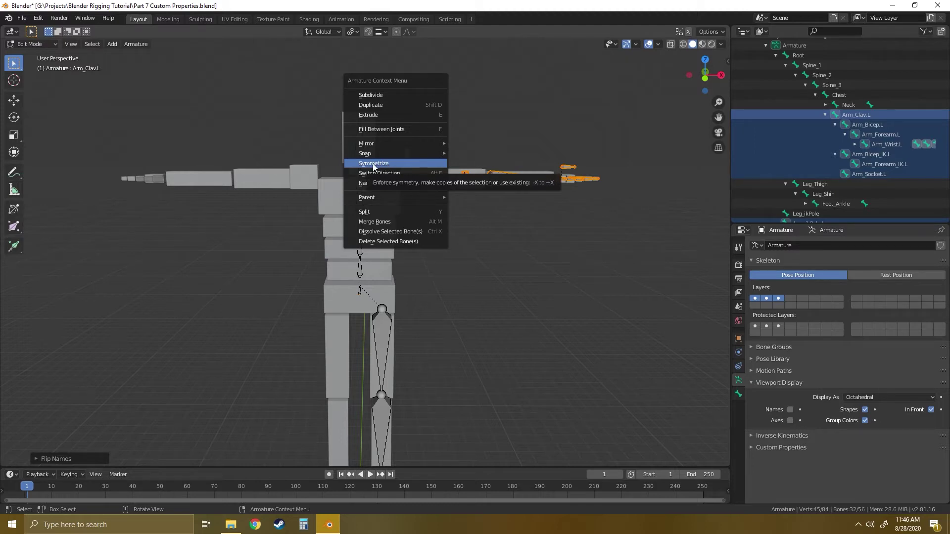
click(373, 163)
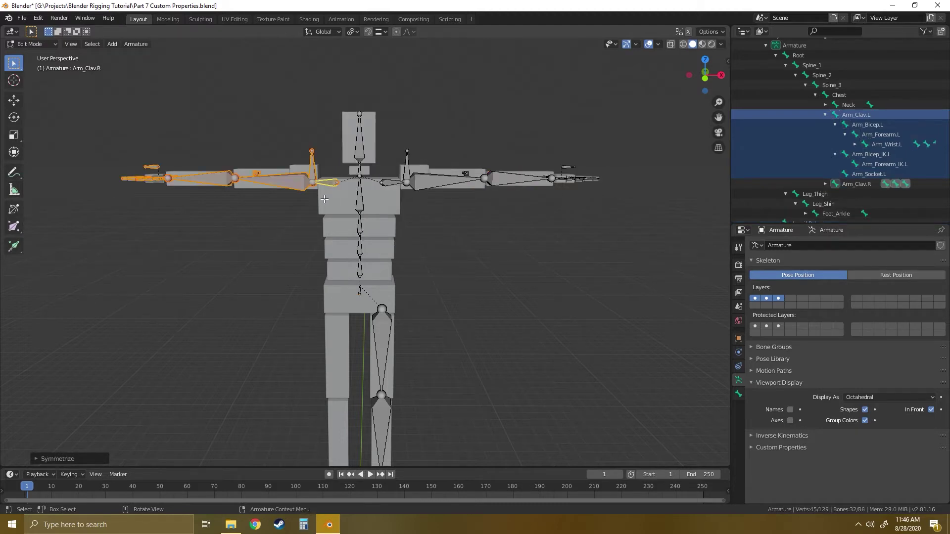
Examine the mirrored arm bones around the model and their .R names in the bone hierarchy.
shift+middle_drag(324, 199, 357, 237)
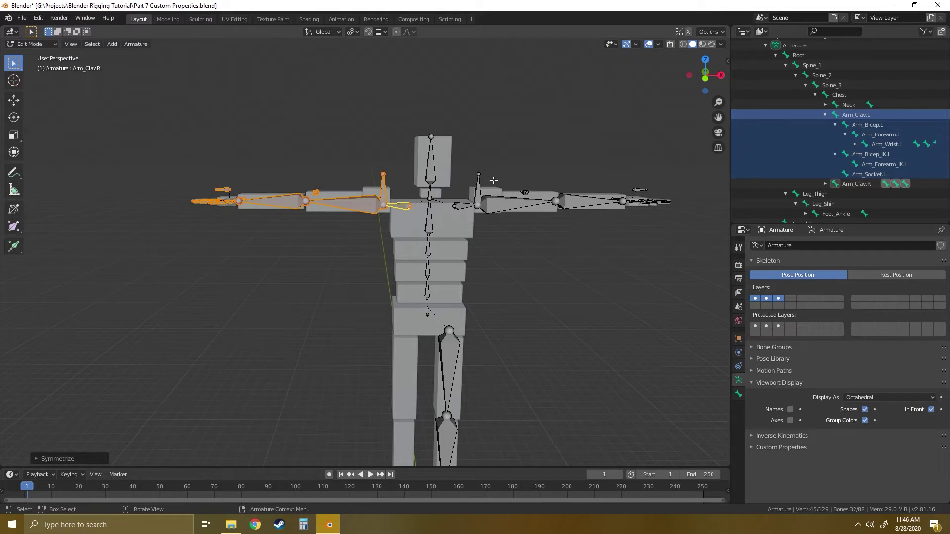
shift+middle_drag(509, 265, 505, 178)
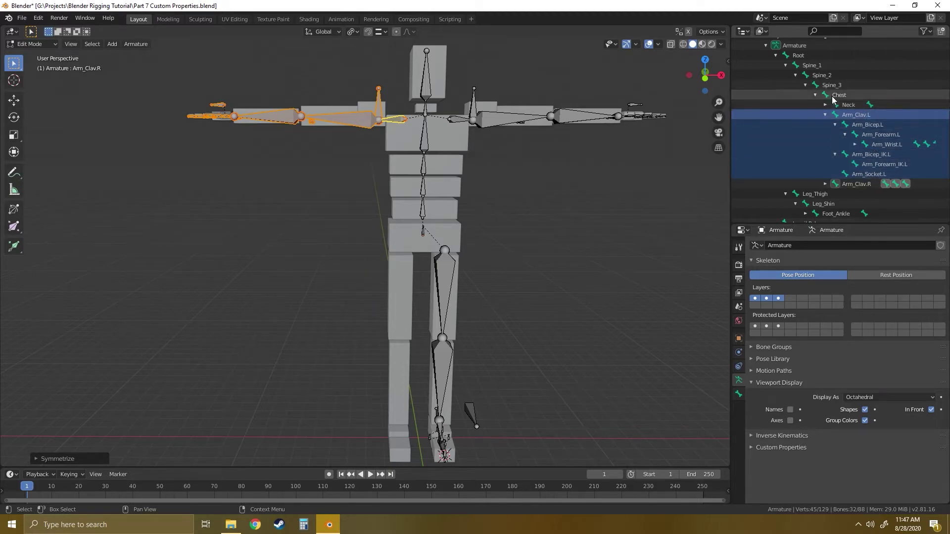
scroll(873, 147, down, 5)
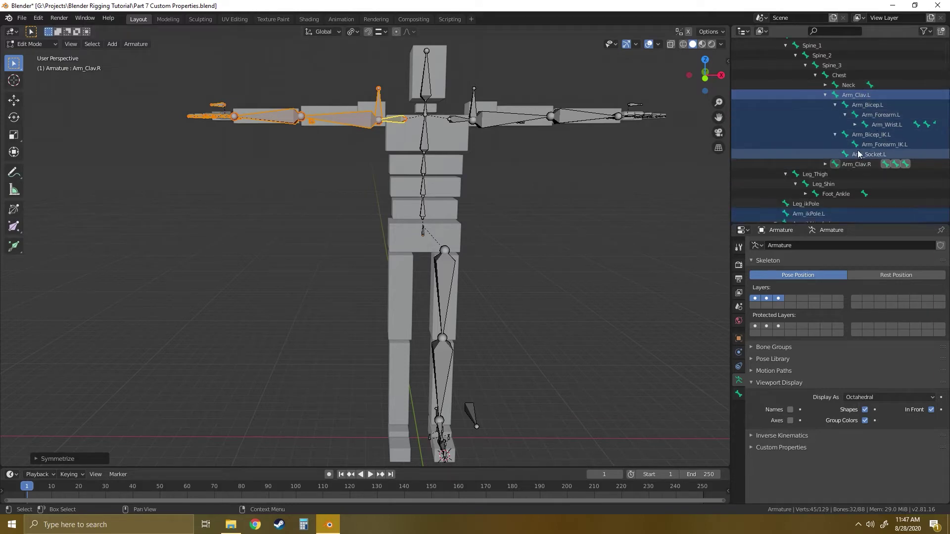
scroll(862, 154, up, 5)
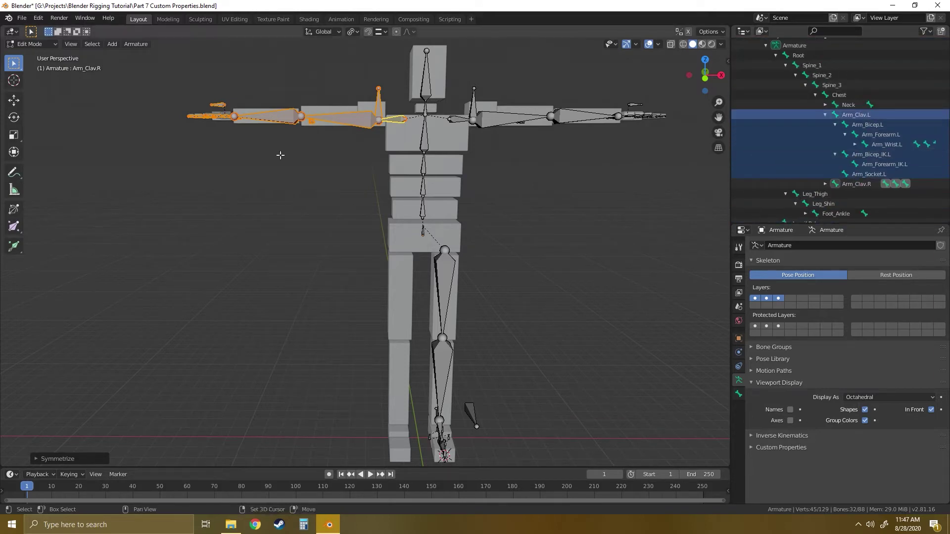
shift+middle_drag(278, 155, 426, 214)
scroll(335, 220, up, 5)
scroll(806, 153, down, 5)
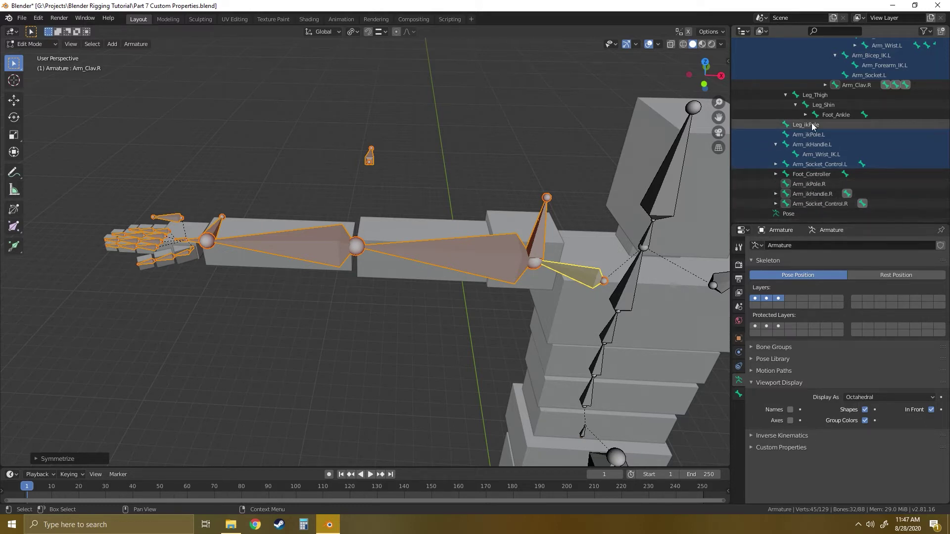
click(475, 184)
click(475, 246)
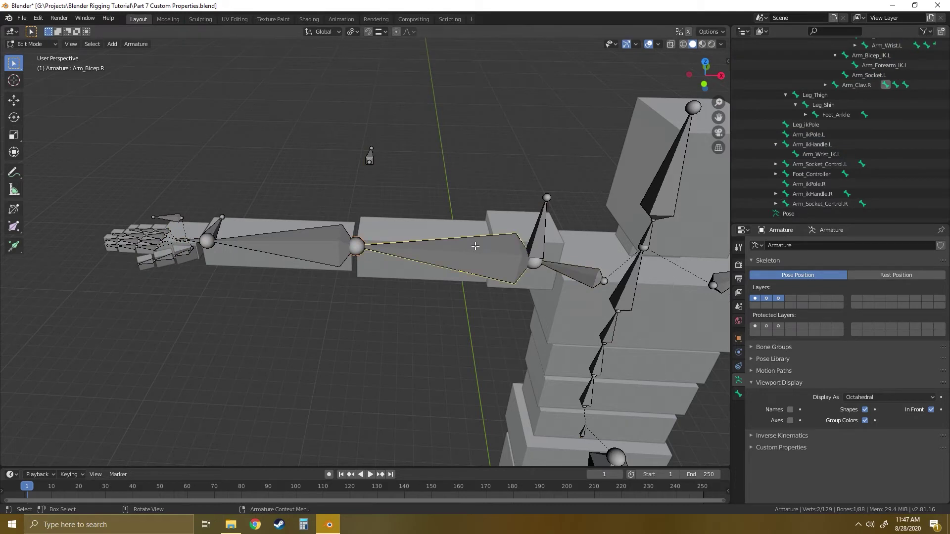
click(311, 246)
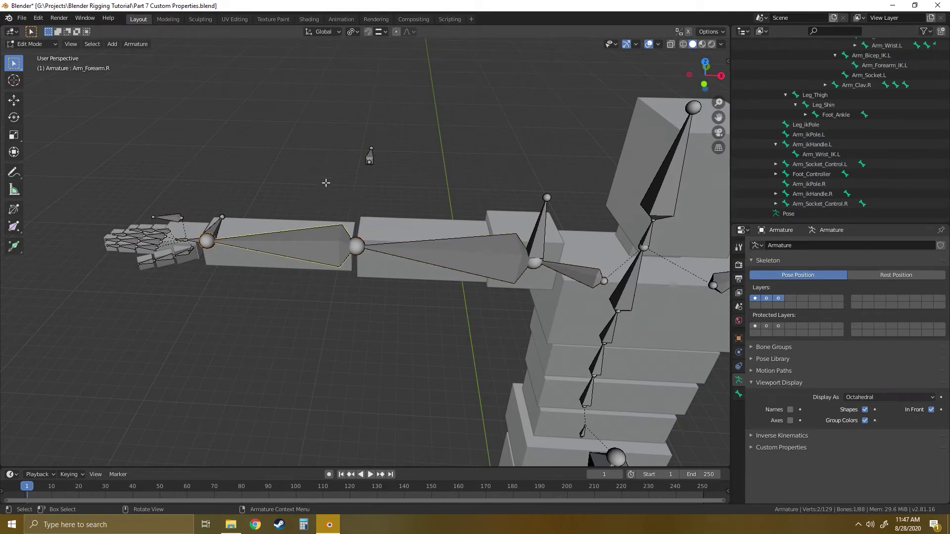
Return the armature to Pose Mode and show only its first bone layer.
click(49, 49)
click(63, 77)
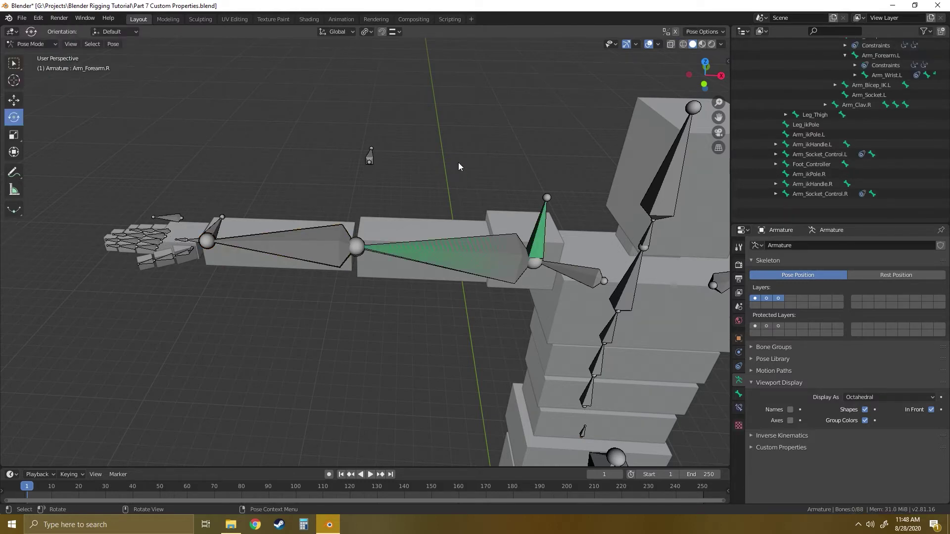
click(756, 300)
Check the target bones of the Copy Rotation constraints on Arm_Bicep.R and Arm_Forearm.R.
click(462, 254)
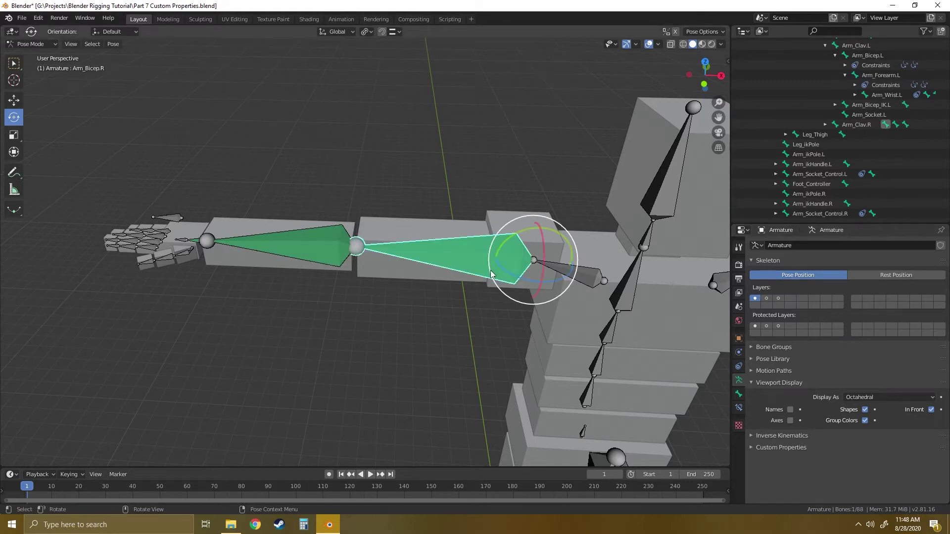
click(739, 408)
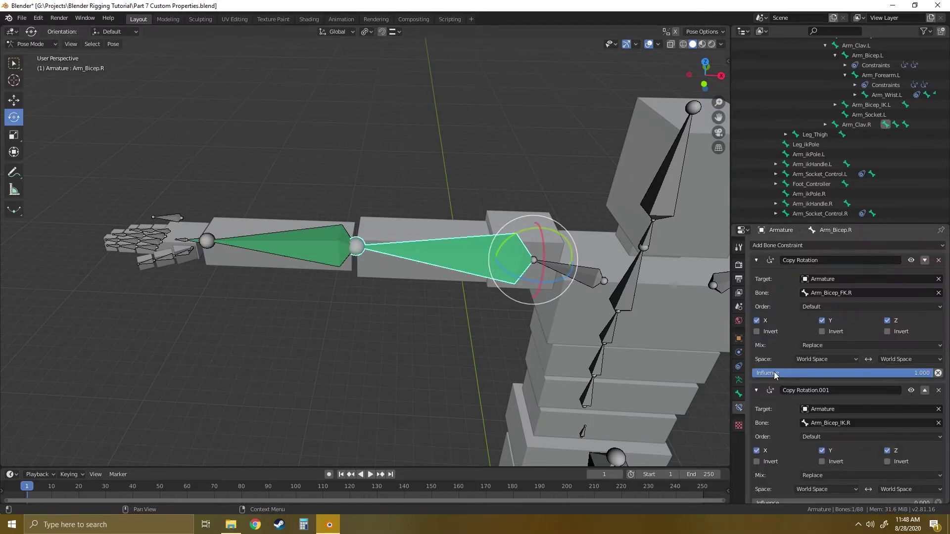
scroll(814, 267, down, 1)
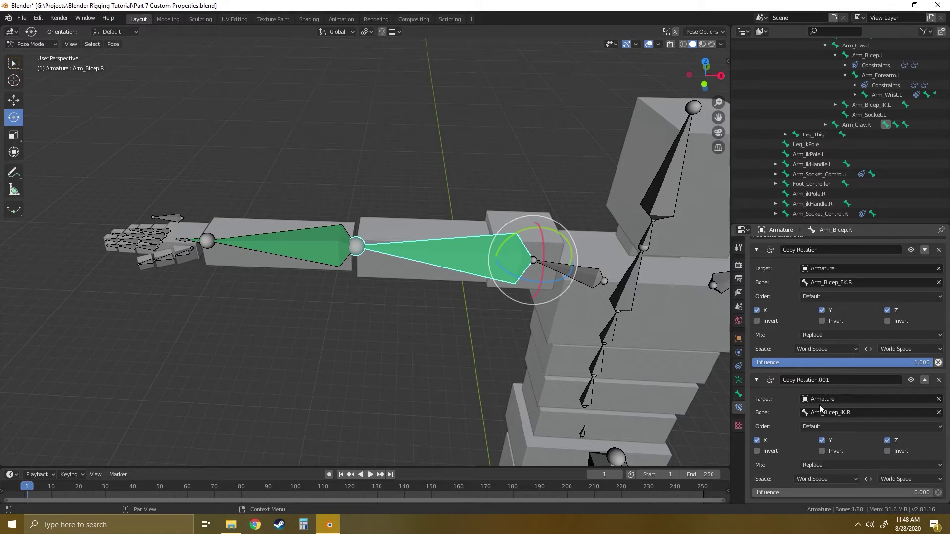
click(299, 248)
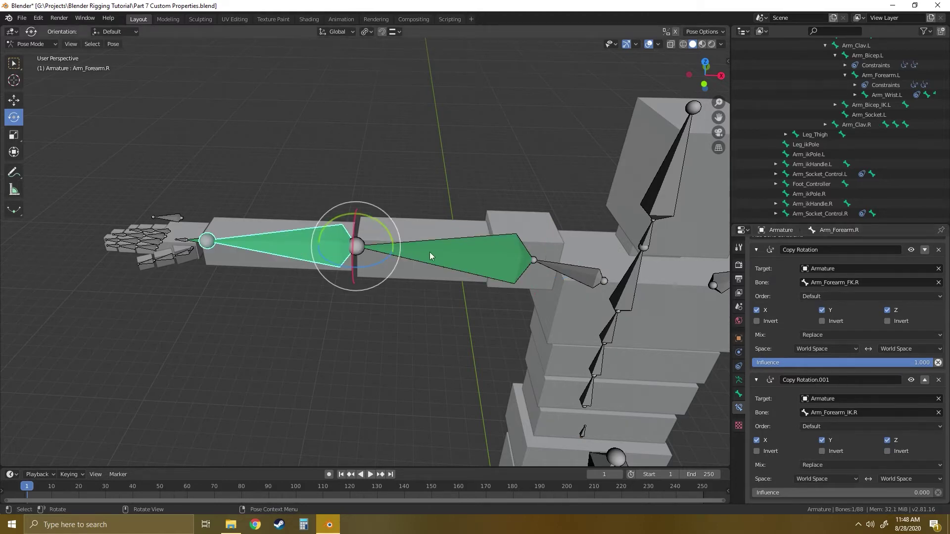
Select Hand_Controller.R on the mirrored hand and look through its custom properties.
click(475, 260)
click(310, 248)
click(251, 180)
shift+middle_drag(289, 245, 488, 291)
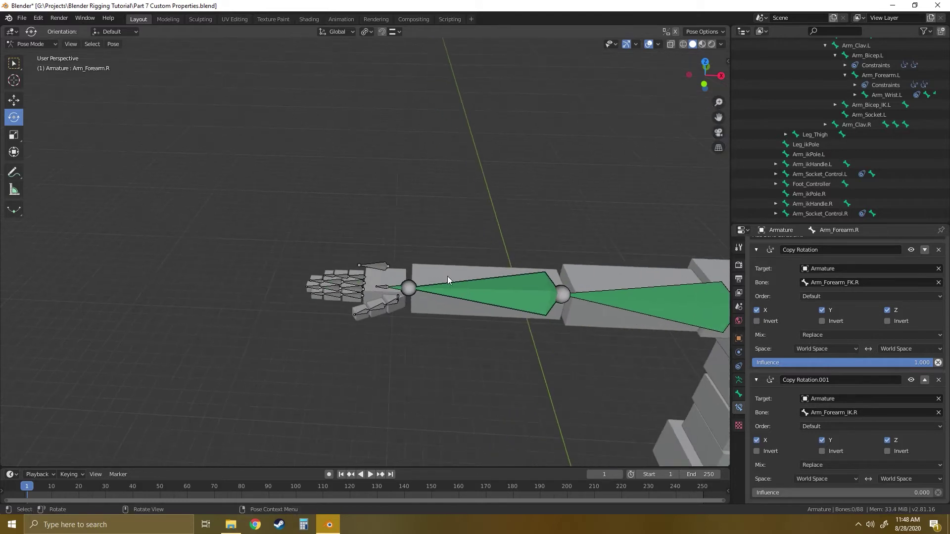
scroll(445, 278, up, 2)
click(388, 277)
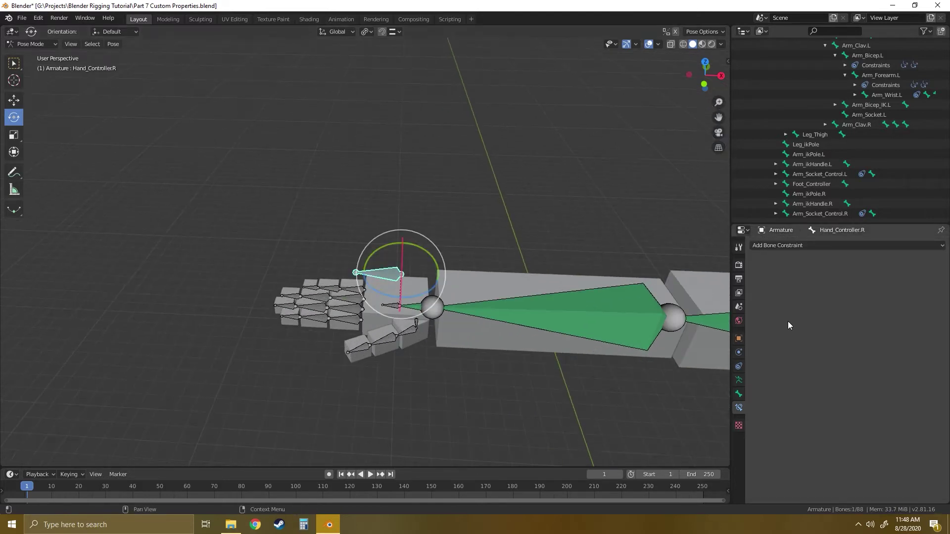
click(739, 394)
scroll(845, 379, down, 5)
scroll(844, 385, down, 2)
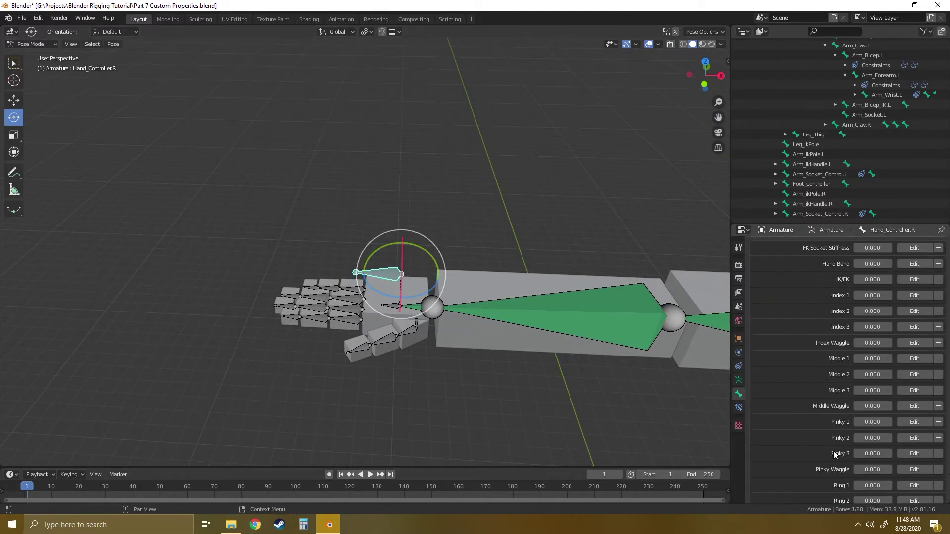
scroll(836, 478, down, 5)
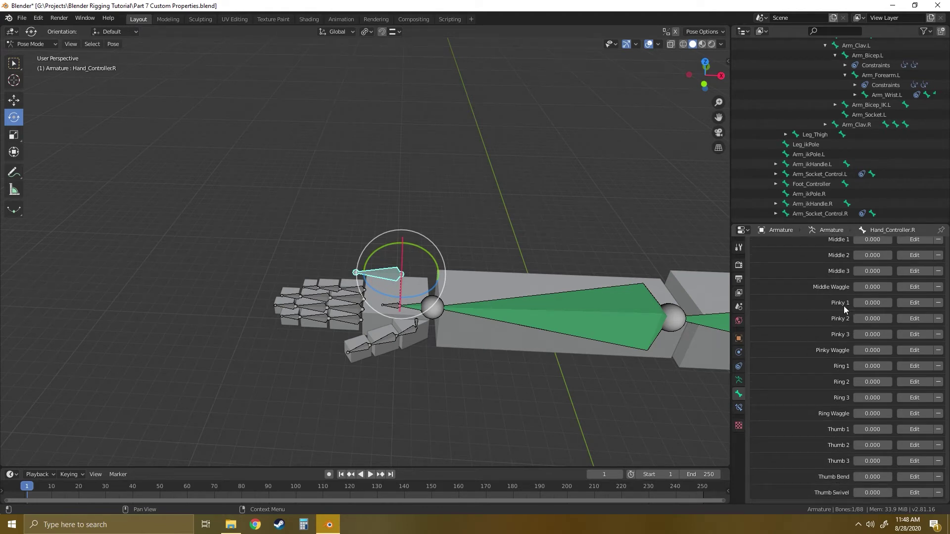
scroll(844, 292, up, 13)
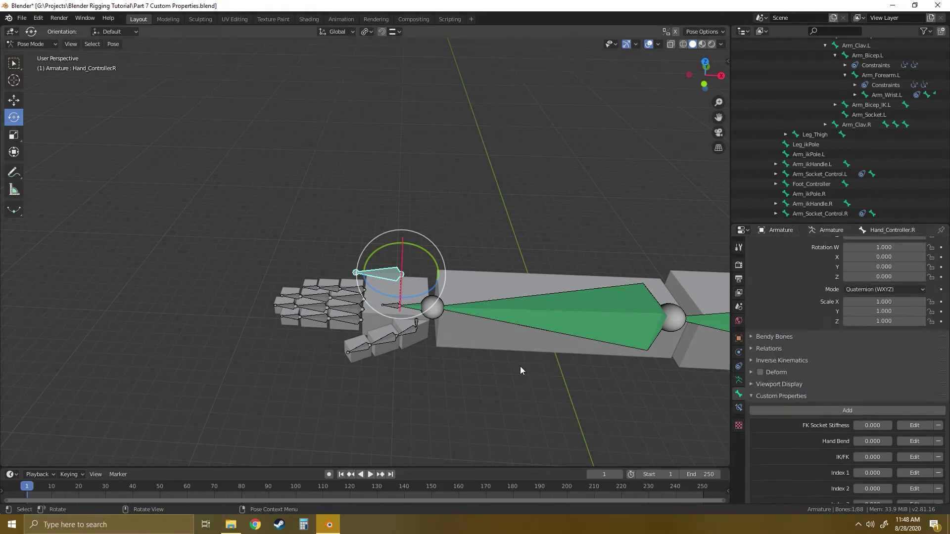
Switch the armature from Pose Mode to Edit Mode.
shift+middle_drag(524, 363, 266, 238)
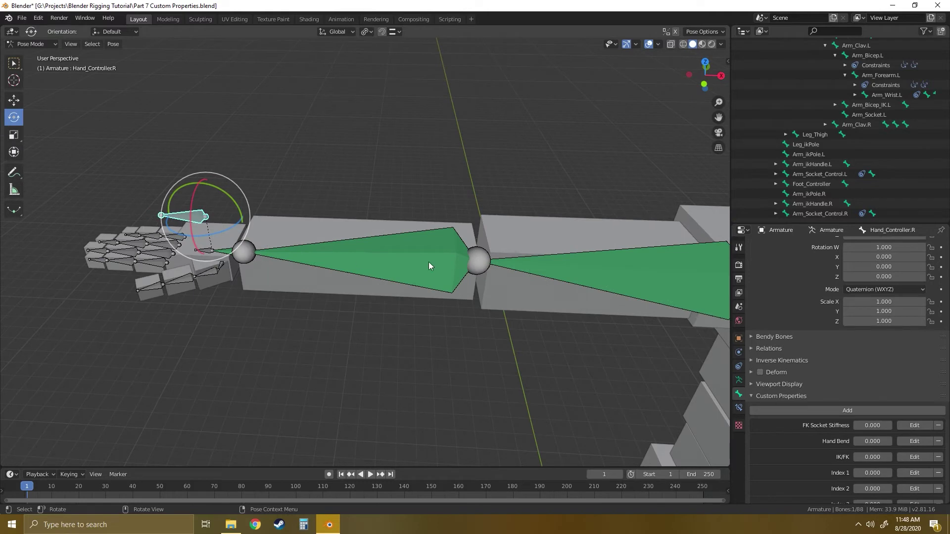
shift+middle_drag(557, 326, 163, 222)
scroll(419, 253, down, 5)
shift+middle_drag(503, 327, 478, 206)
middle_drag(476, 295, 450, 292)
scroll(485, 223, down, 2)
middle_drag(451, 291, 449, 266)
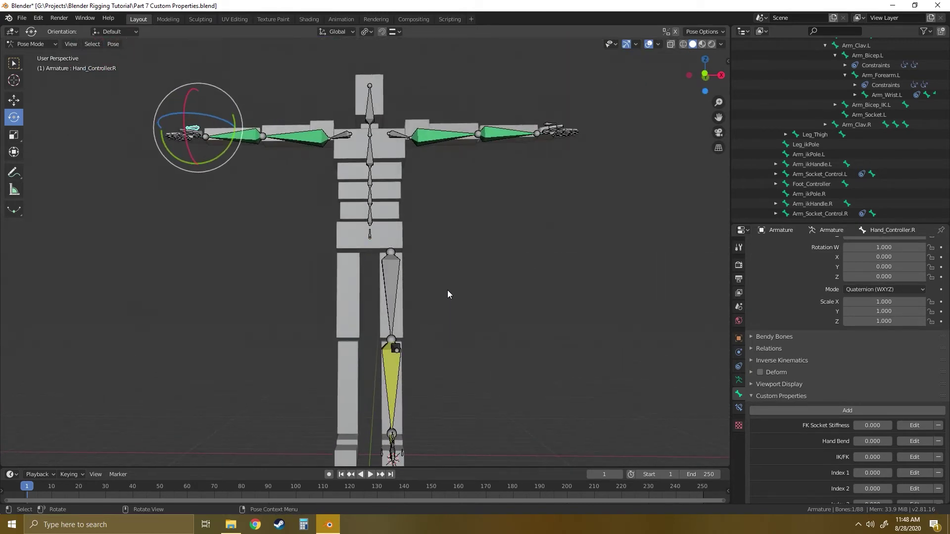
shift+middle_drag(479, 350, 429, 300)
scroll(465, 285, down, 2)
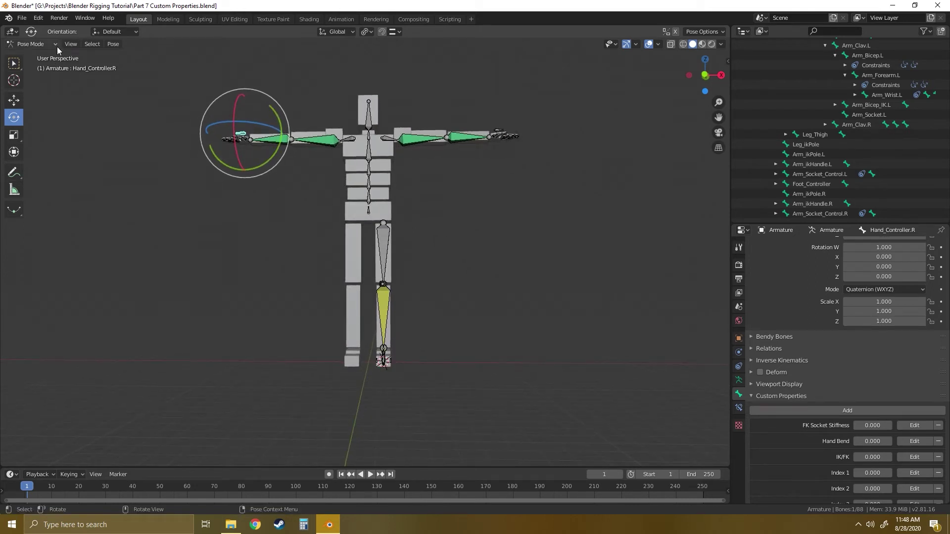
click(30, 43)
click(30, 65)
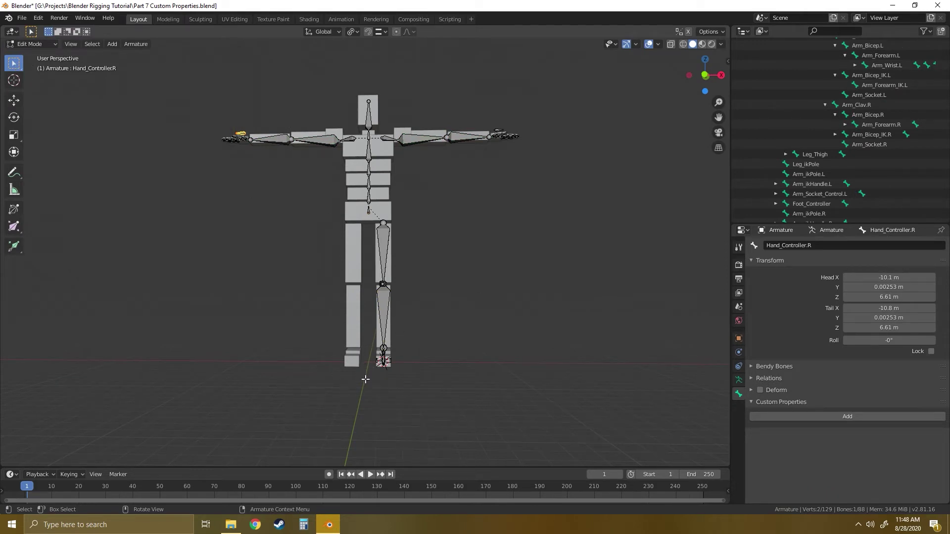
Select all leg and foot bones, including the leg pole, and apply AutoName Left/Right to them.
drag(365, 379, 439, 220)
middle_drag(435, 272, 365, 325)
right_click(385, 296)
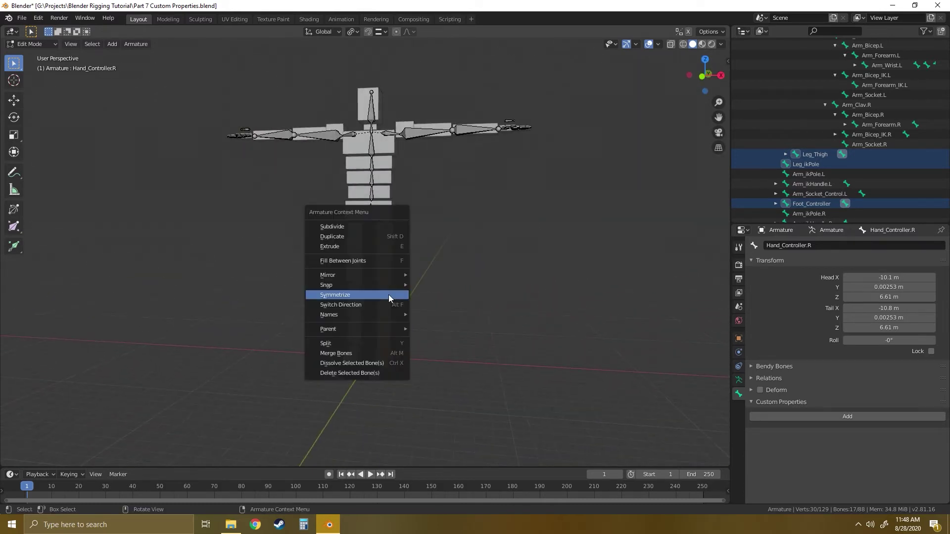
mouse_move(377, 314)
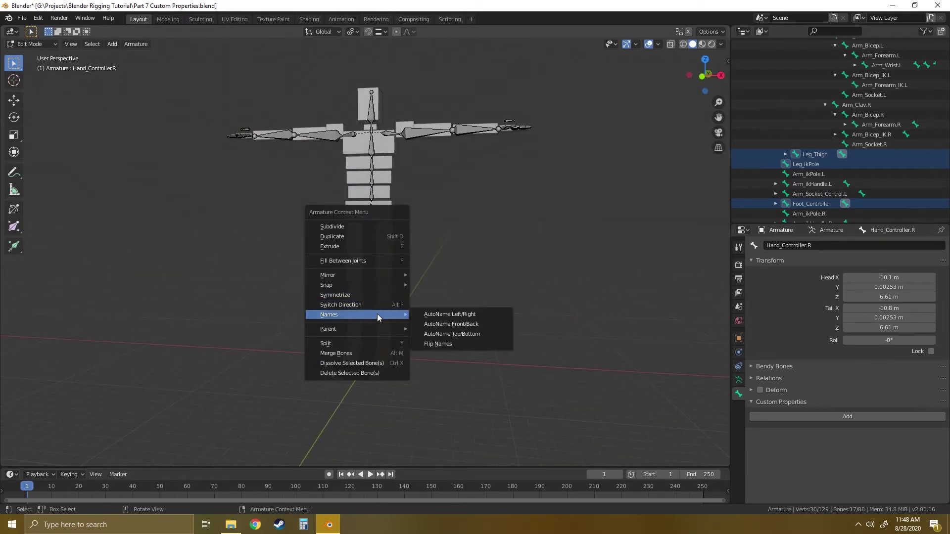
click(455, 316)
scroll(823, 218, down, 3)
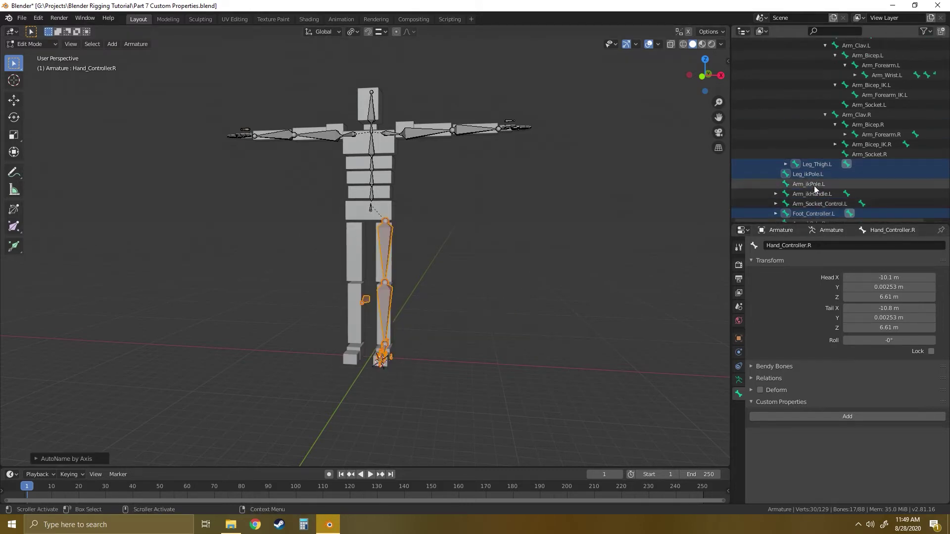
Symmetrize the selected .L leg bones to build the opposite leg, and inspect the mirrored bones from the side.
mouse_move(341, 346)
middle_down()
mouse_move(333, 350)
mouse_move(349, 350)
middle_up()
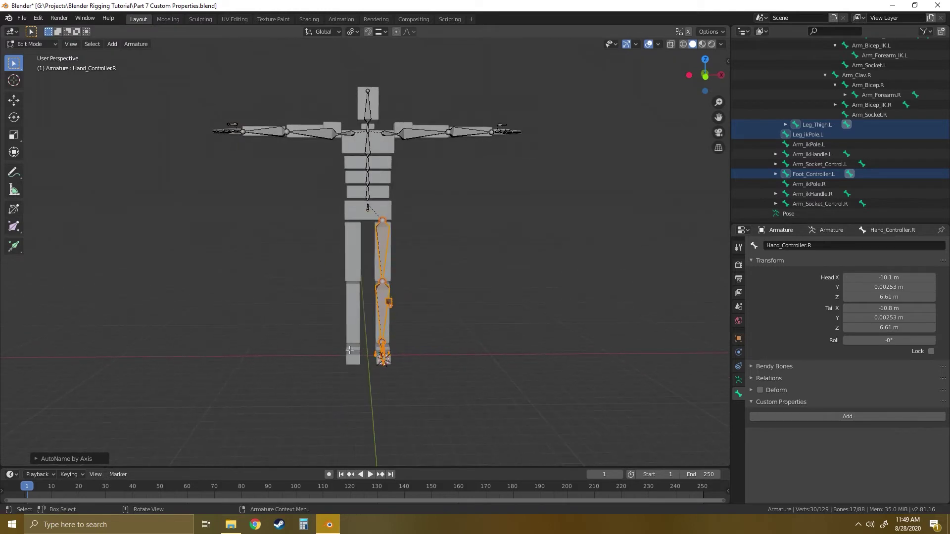
right_click(386, 274)
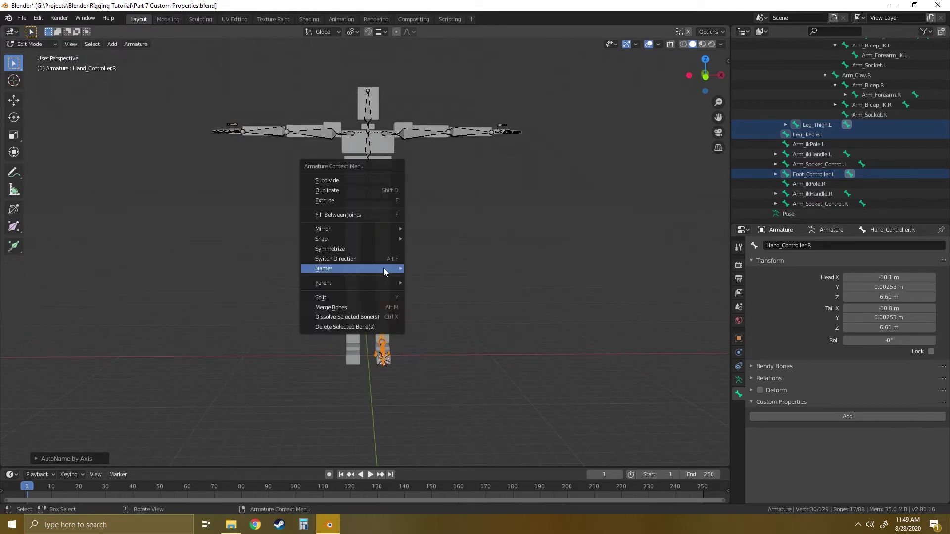
click(335, 249)
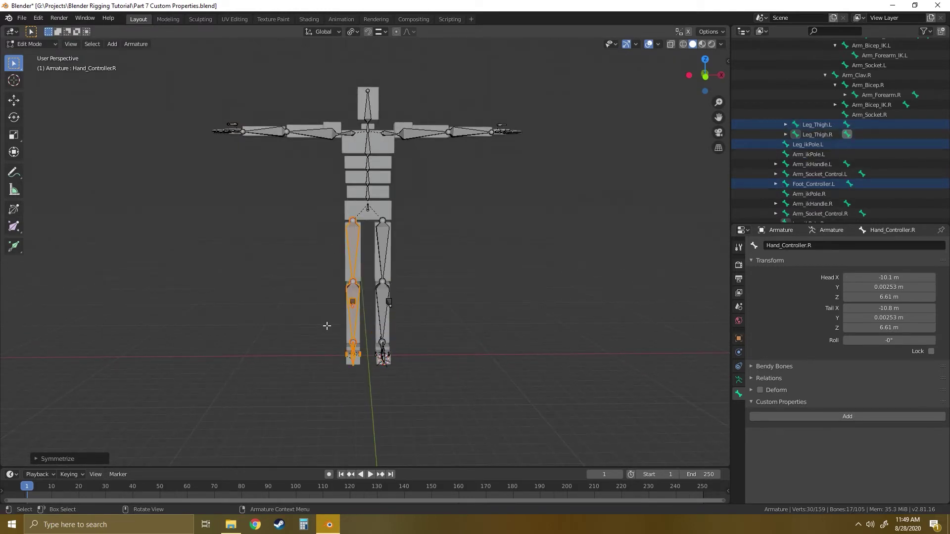
scroll(316, 325, up, 5)
middle_drag(257, 322, 363, 328)
scroll(364, 329, down, 4)
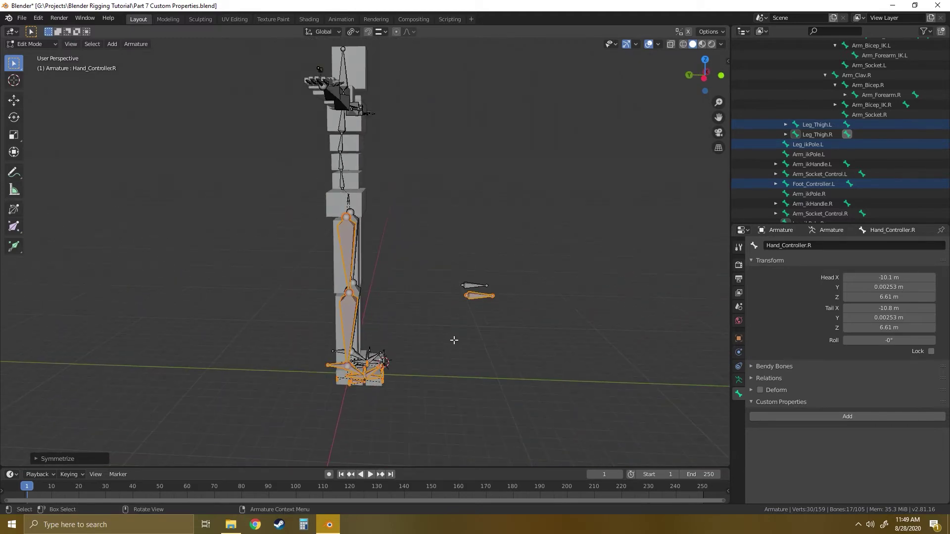
middle_drag(461, 340, 364, 328)
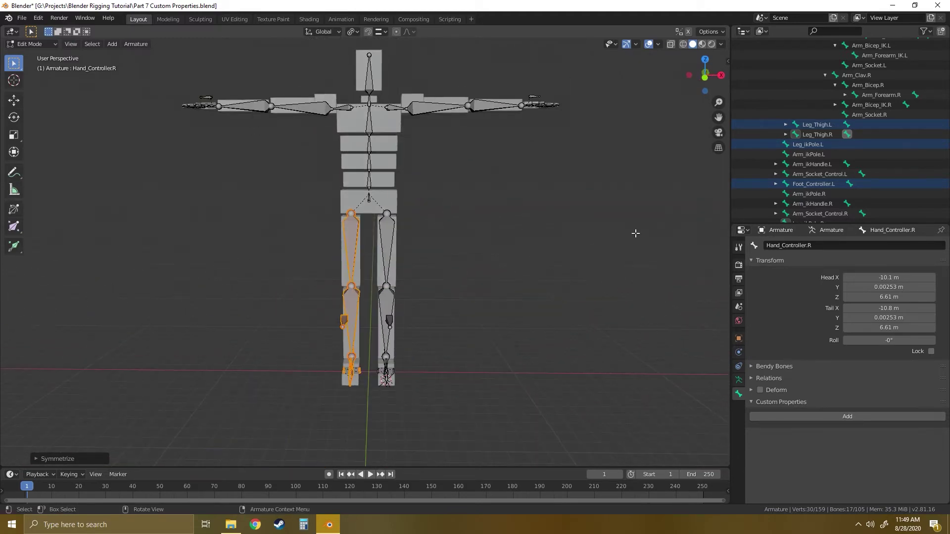
Select the mirrored thigh bone and check the .R leg bone names in the bone hierarchy.
click(416, 278)
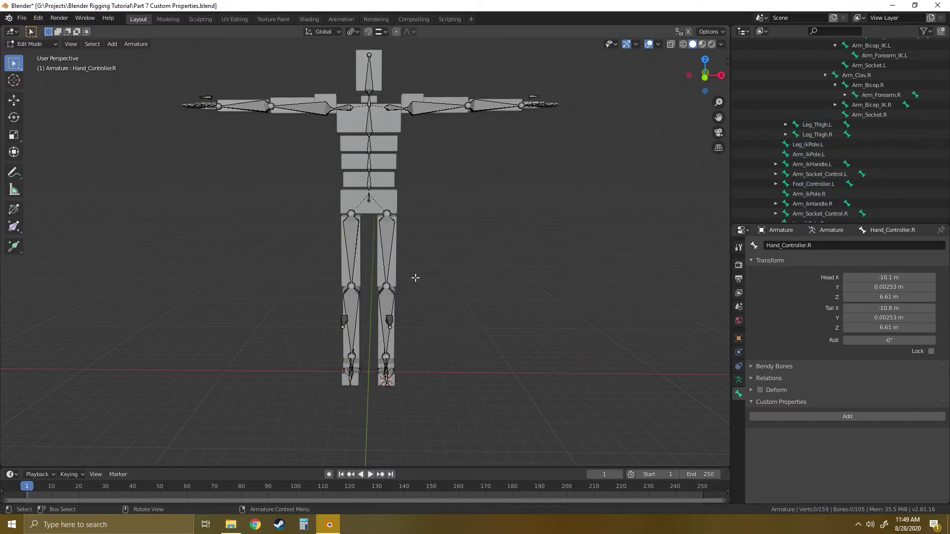
click(352, 251)
scroll(816, 198, down, 3)
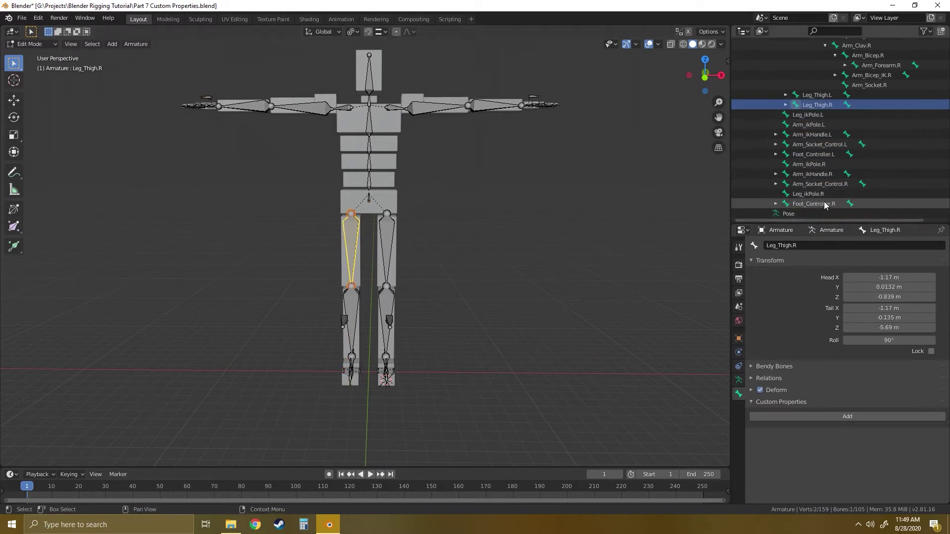
scroll(824, 201, up, 6)
click(480, 282)
middle_drag(480, 281, 441, 334)
scroll(340, 329, up, 3)
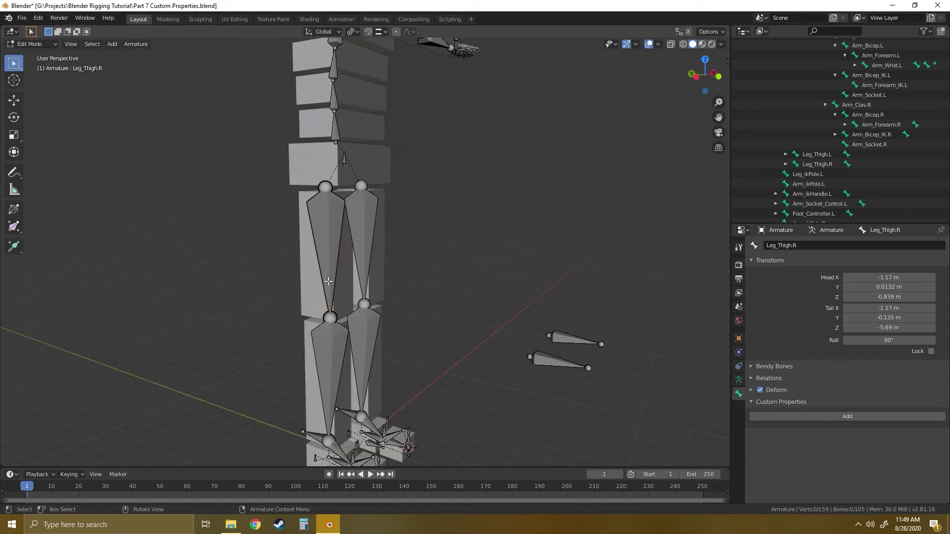
Select Leg_Thigh.R and return the armature to Pose Mode, with no bone left selected.
click(328, 281)
click(29, 43)
click(37, 78)
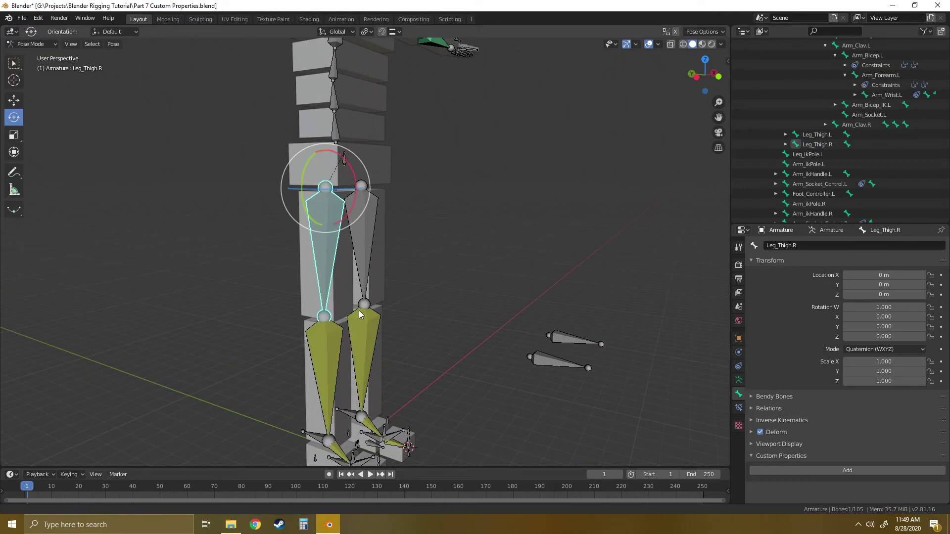
shift+middle_drag(359, 311, 355, 216)
click(458, 185)
middle_drag(327, 267, 351, 284)
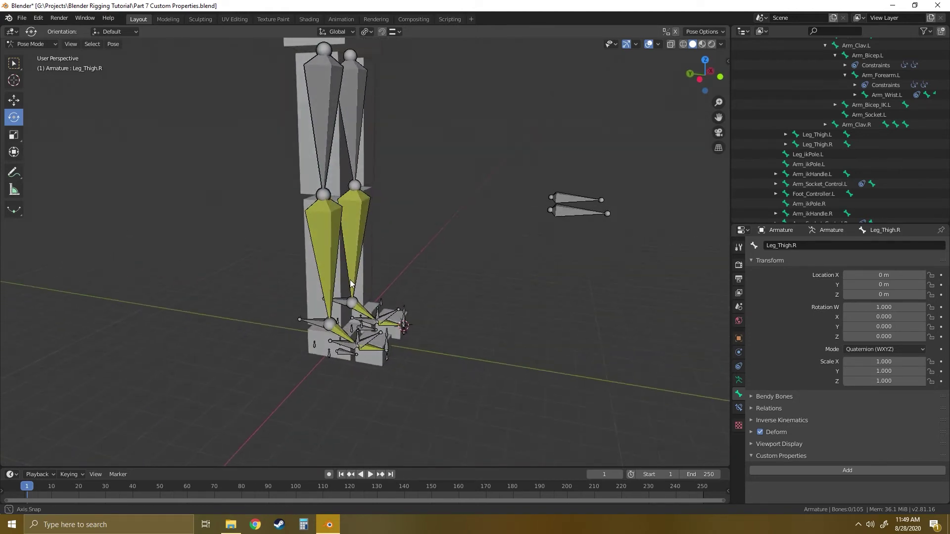
scroll(369, 242, down, 4)
scroll(366, 252, up, 6)
Select Leg_Shin.R and check the target and pole bones of its IK constraint.
click(306, 226)
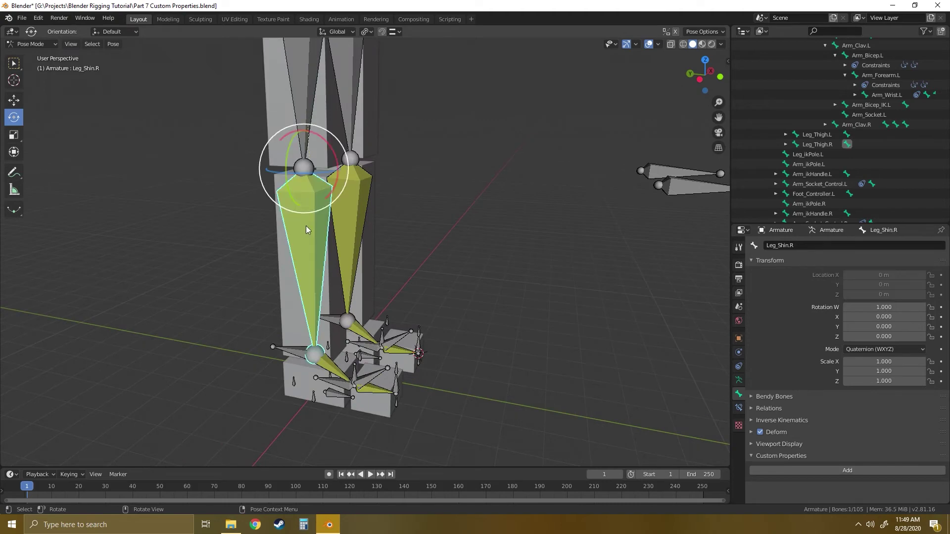
middle_drag(306, 226, 409, 335)
click(738, 408)
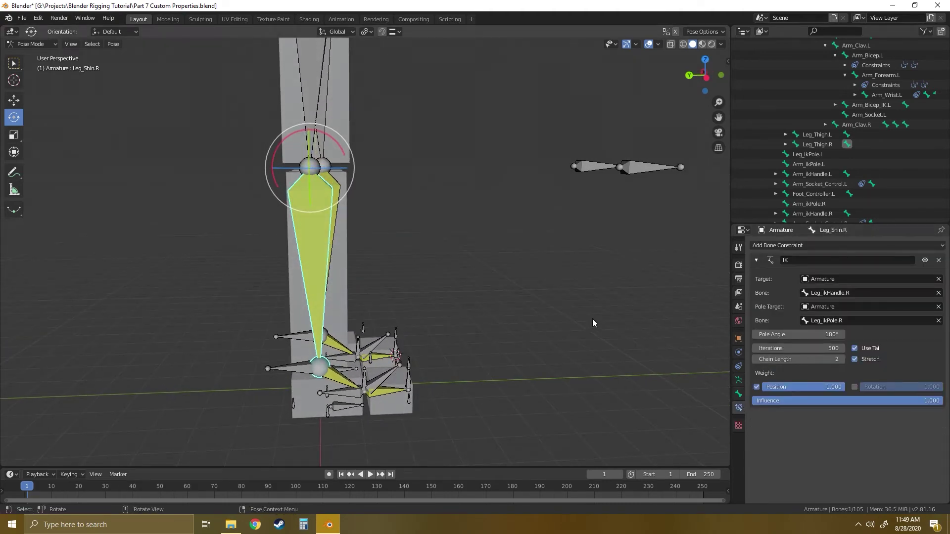
Activate the Move tool, test the right leg by moving Leg_ikHandle.R, and undo that move.
scroll(438, 292, down, 2)
click(320, 338)
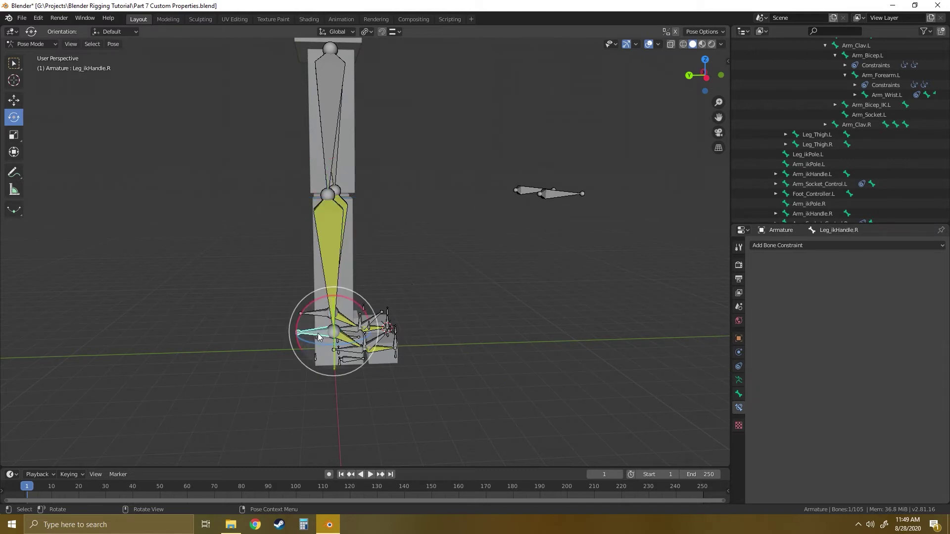
key(shift+space)
click(340, 320)
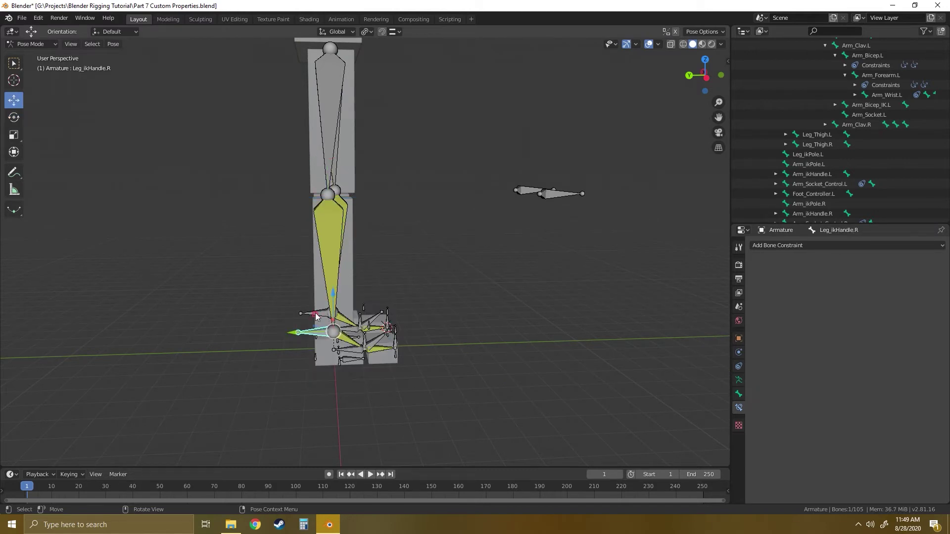
drag(317, 317, 337, 315)
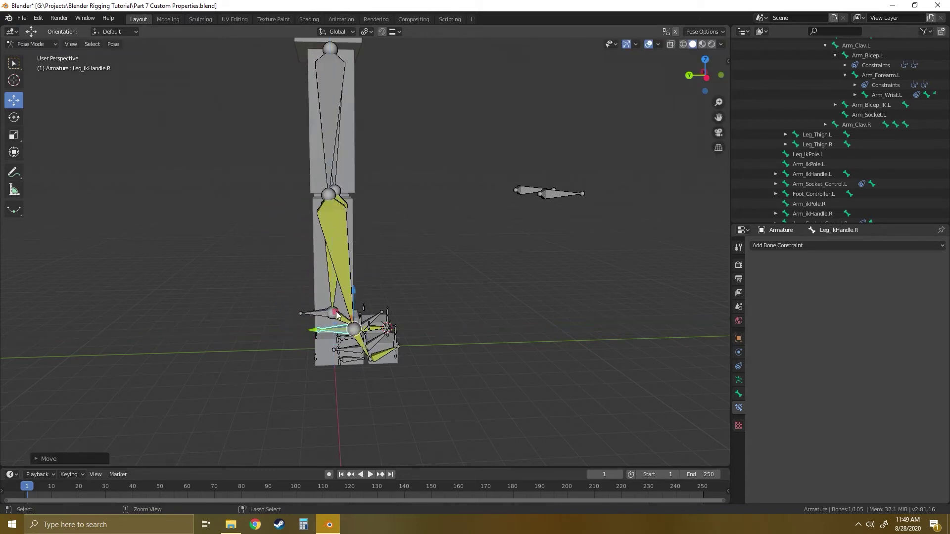
key(ctrl+z)
Raise Foot_Controller.R to bend the mirrored right leg.
click(348, 361)
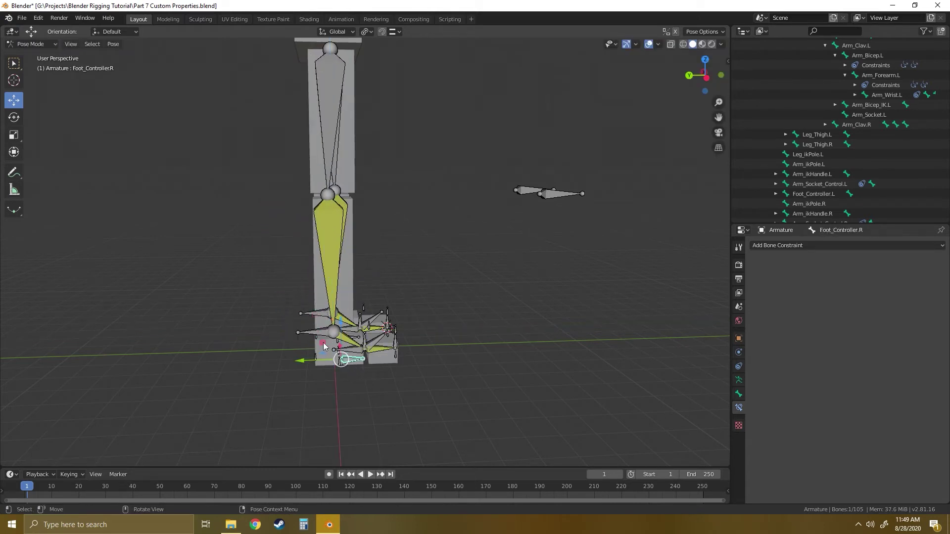
drag(324, 347, 320, 292)
Set the pole angle of Leg_Shin.R's IK constraint to 0°.
click(271, 194)
scroll(322, 251, down, 5)
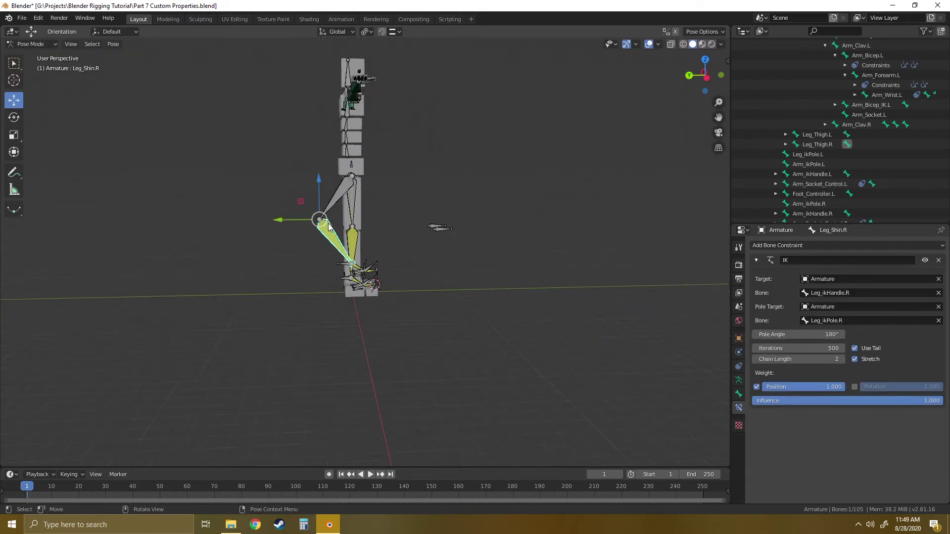
middle_drag(415, 230, 387, 239)
scroll(378, 235, up, 3)
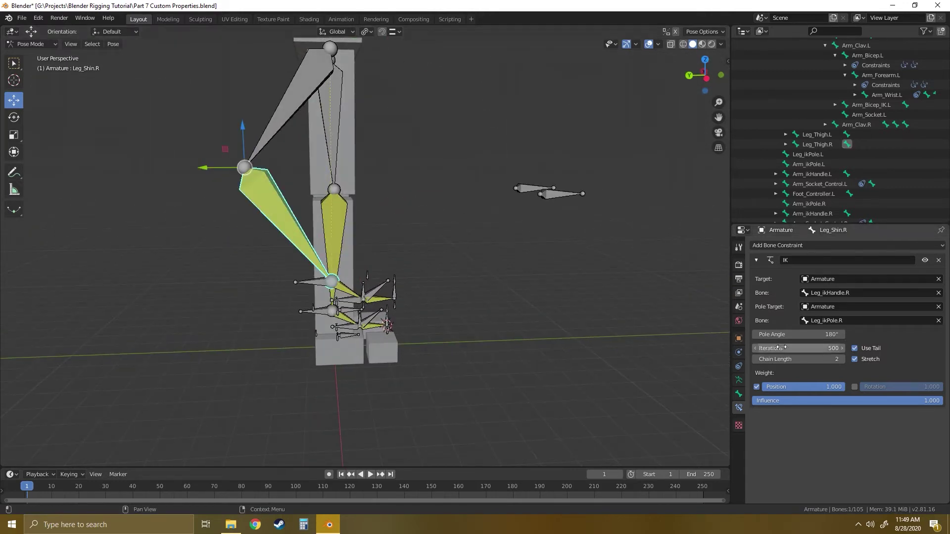
click(799, 335)
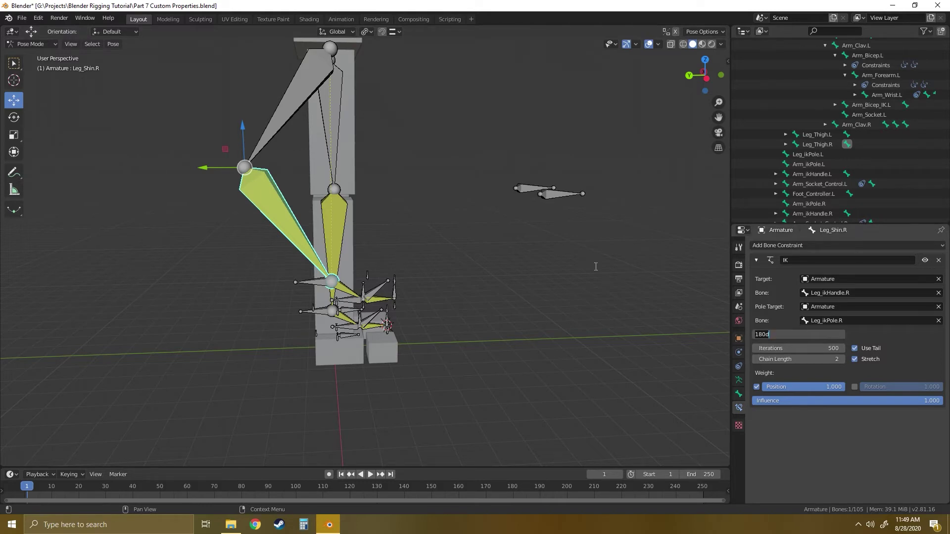
key(Return)
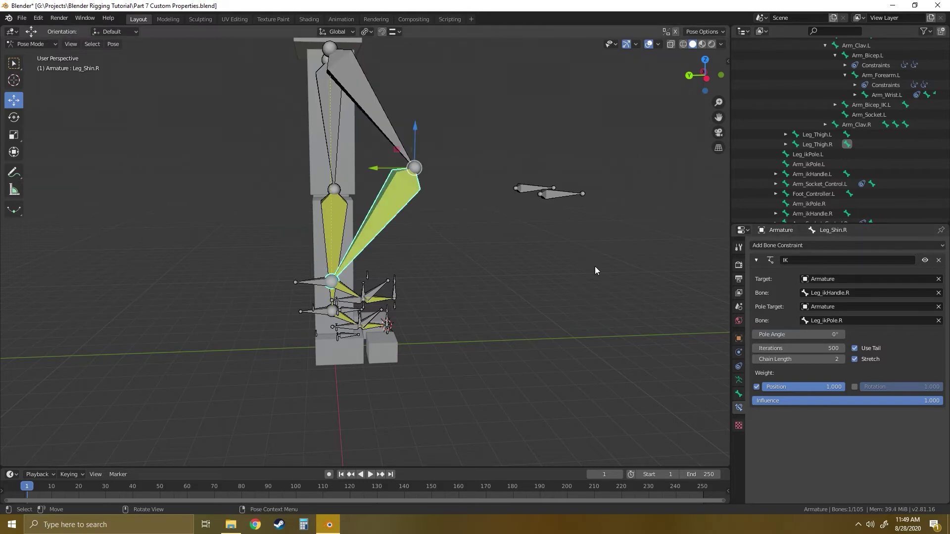
Raise Foot_Controller.L to compare the left leg's bend with the right leg, and undo the move.
middle_drag(479, 260, 281, 255)
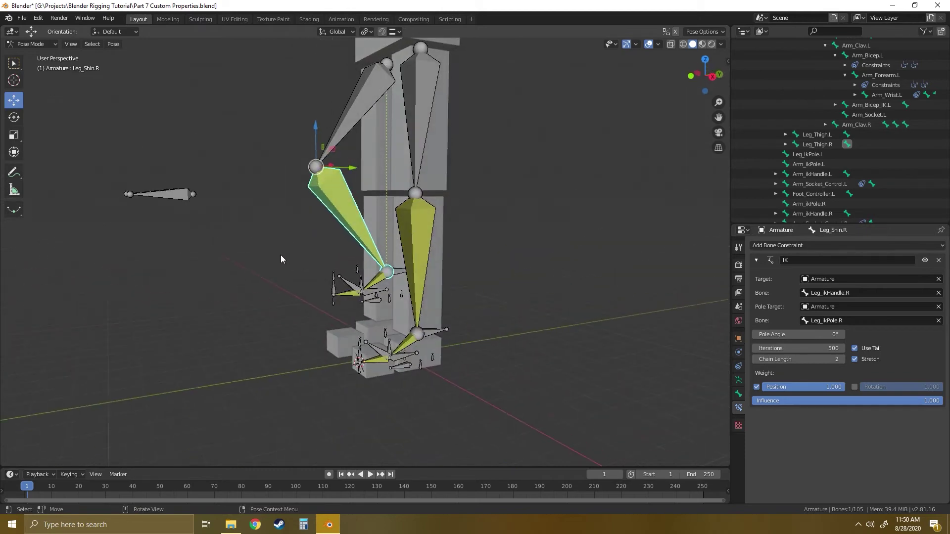
click(405, 367)
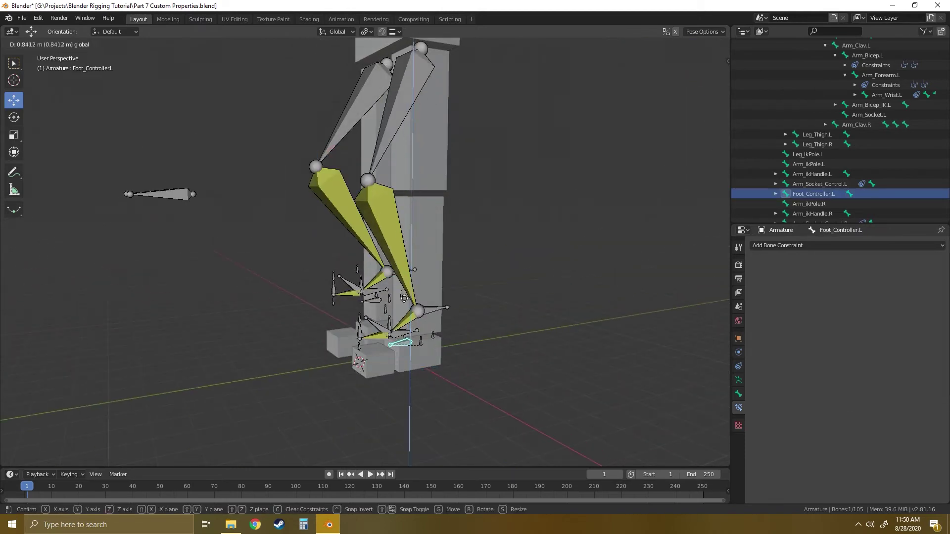
click(387, 284)
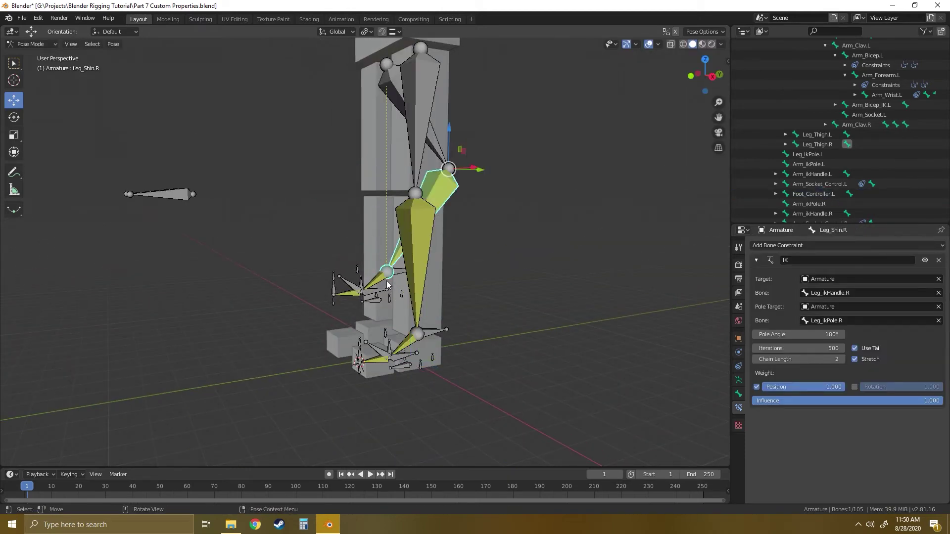
Undo the right foot's raise, and set the pole angle of Leg_Shin.R's IK constraint to 0°.
click(389, 283)
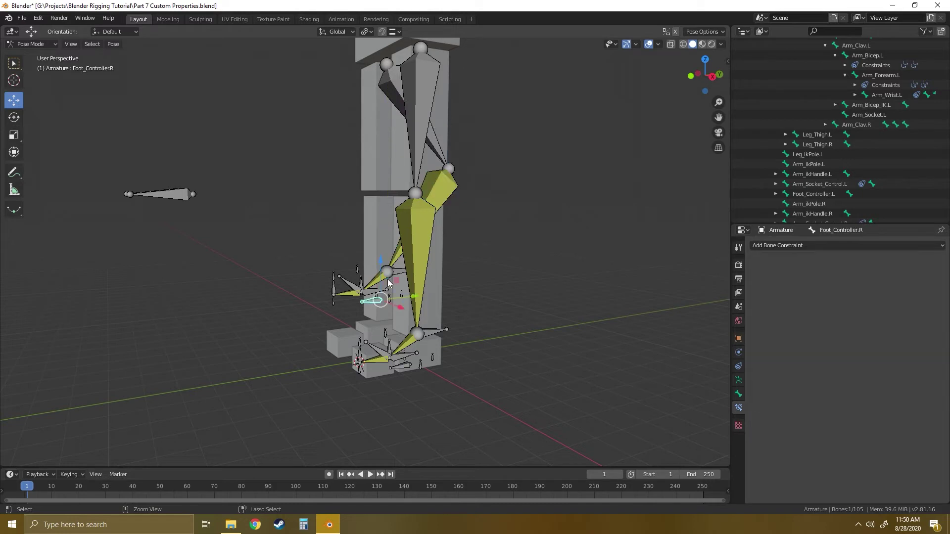
click(390, 246)
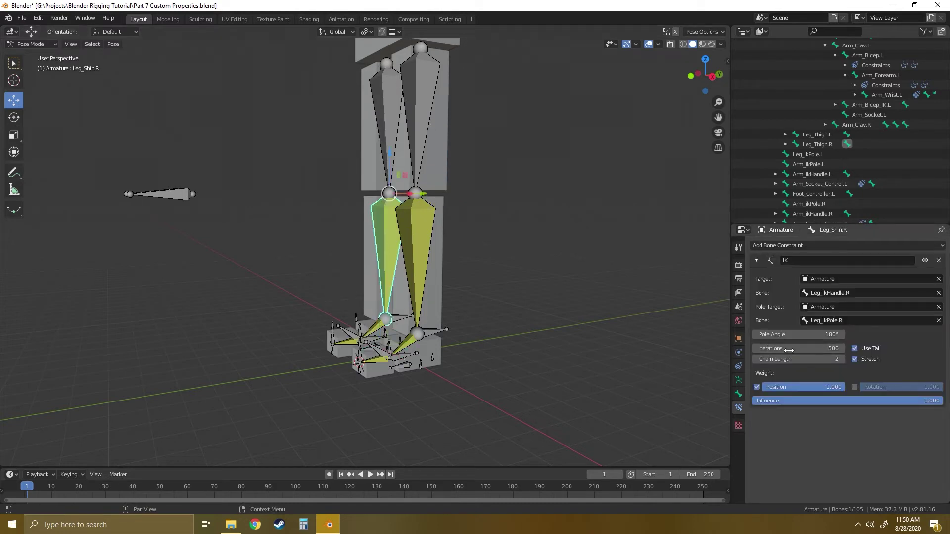
click(804, 335)
key(Return)
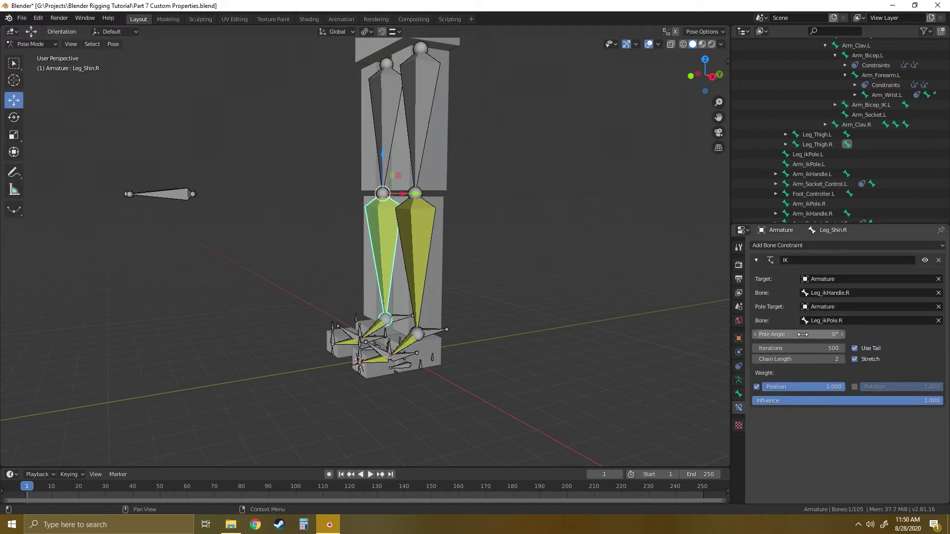
click(555, 248)
Show only the armature's third bone layer to inspect the right arm's IK bones.
middle_drag(361, 244, 384, 382)
scroll(479, 251, down, 5)
scroll(384, 337, up, 5)
middle_drag(383, 294, 358, 289)
scroll(357, 289, down, 2)
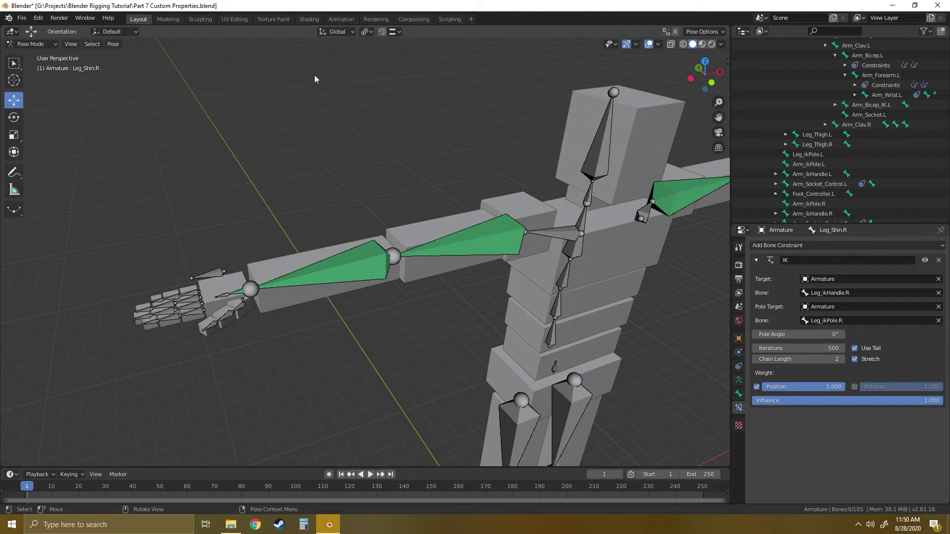
click(742, 382)
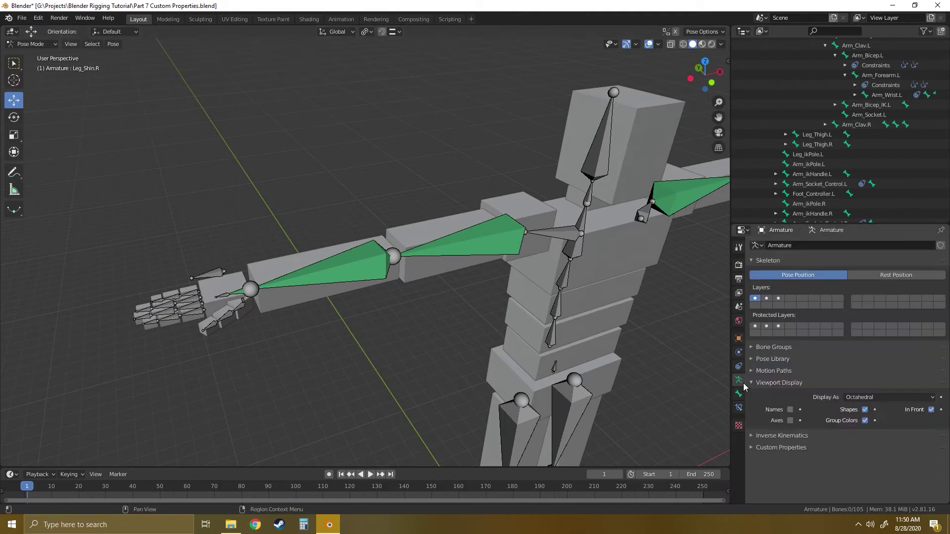
click(778, 299)
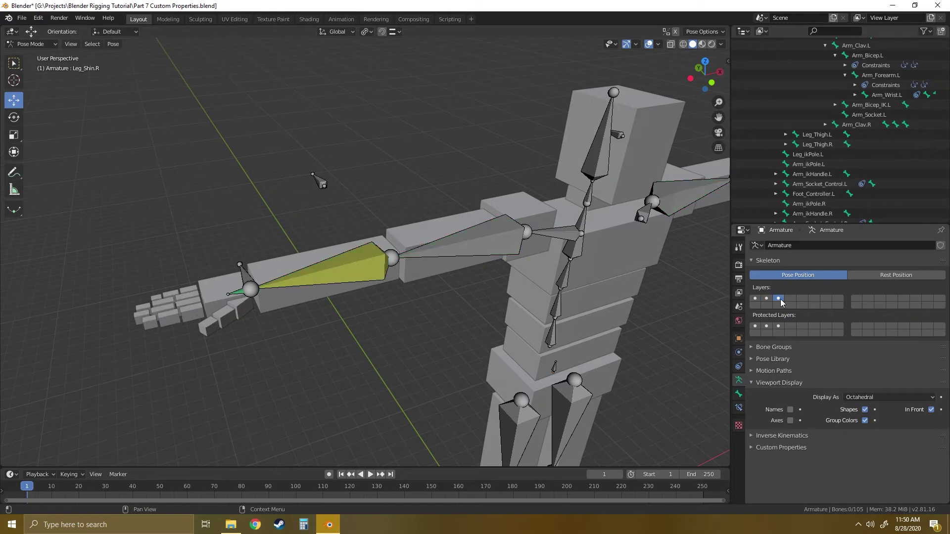
Move Arm_ikHandle.R to test the mirrored right arm, undo the move, and deselect the bone.
middle_drag(392, 302, 436, 323)
click(470, 341)
key(g)
click(396, 351)
key(ctrl+z)
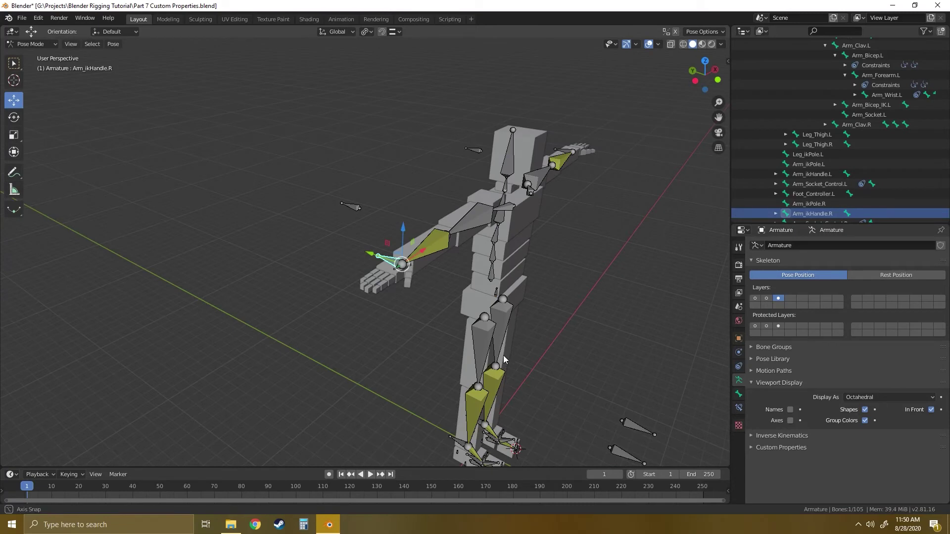
mouse_move(503, 356)
middle_down()
mouse_move(465, 365)
mouse_move(494, 360)
middle_up()
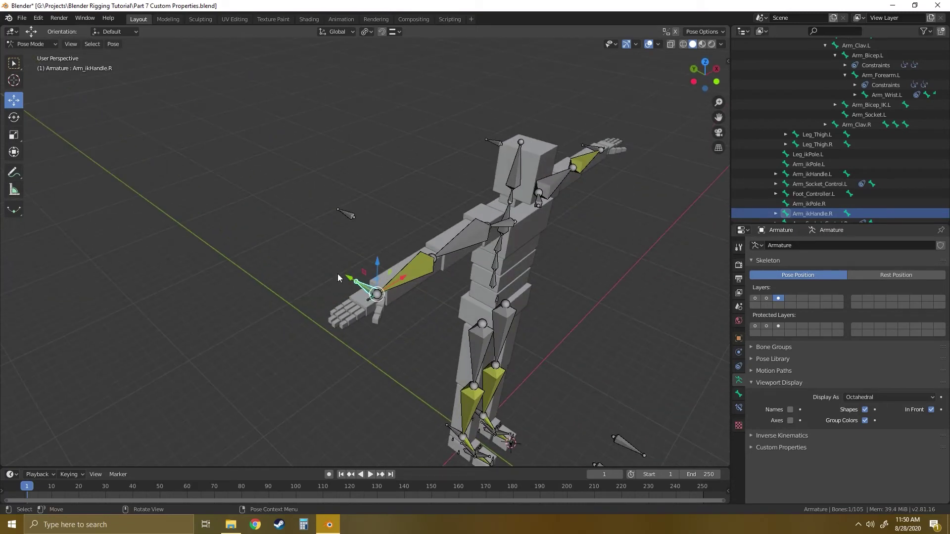
click(232, 230)
Stay in Pose Mode and switch the armature display to show only the first bone layer.
scroll(465, 299, up, 4)
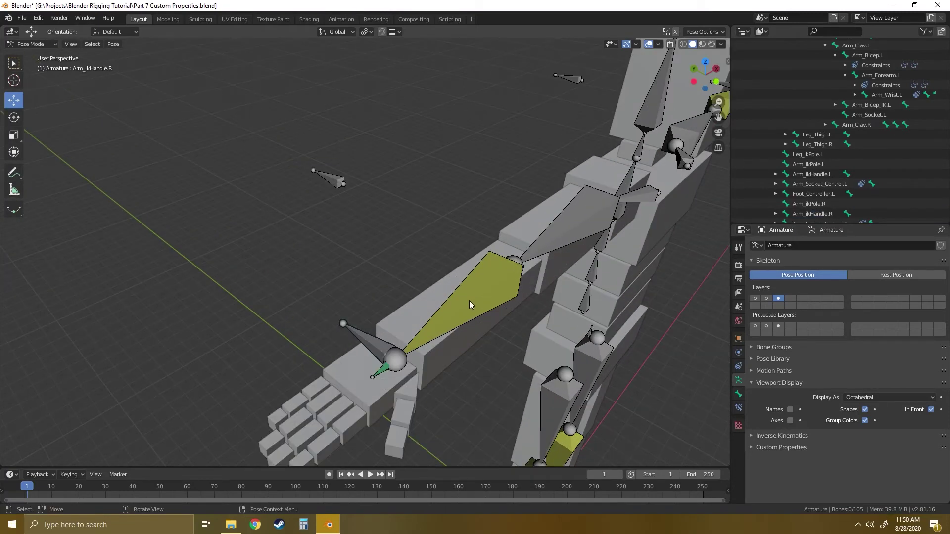
middle_drag(449, 318, 426, 243)
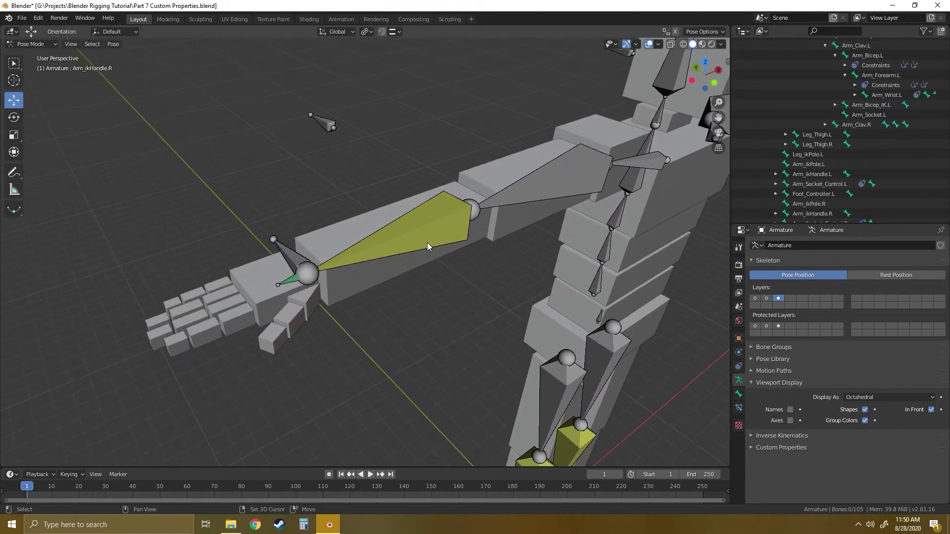
click(38, 44)
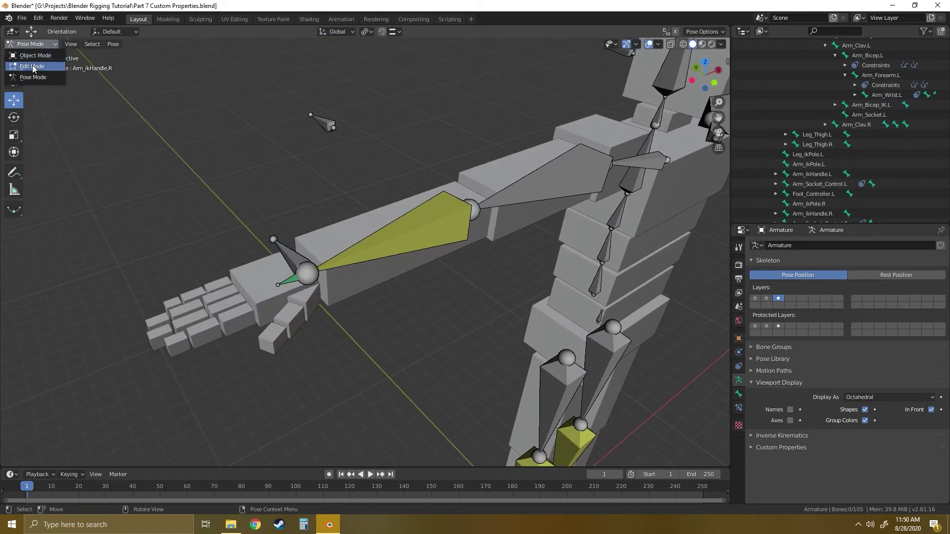
click(34, 78)
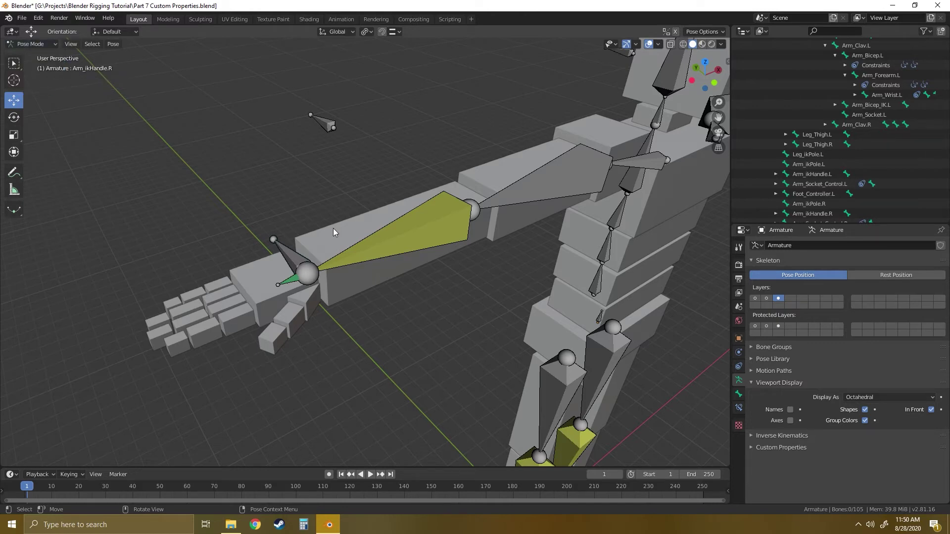
middle_drag(333, 233, 376, 273)
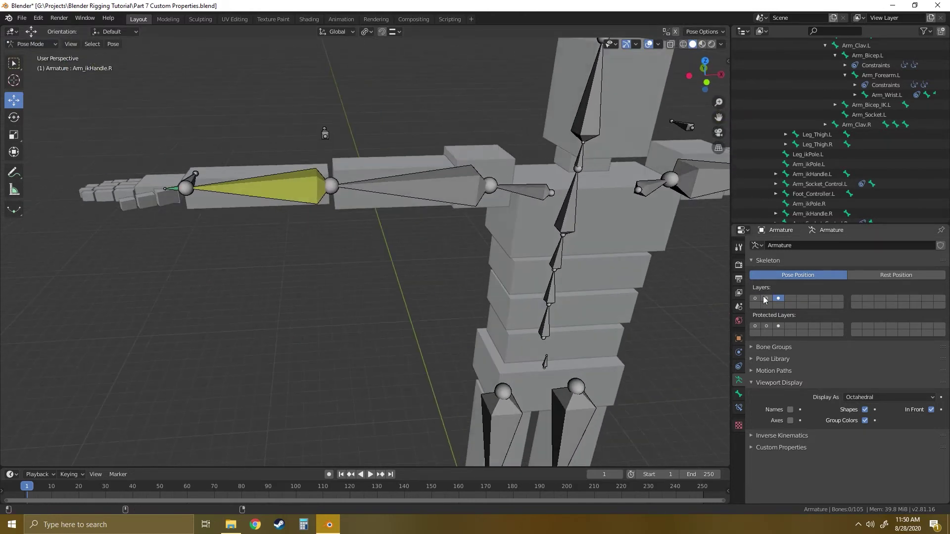
click(756, 298)
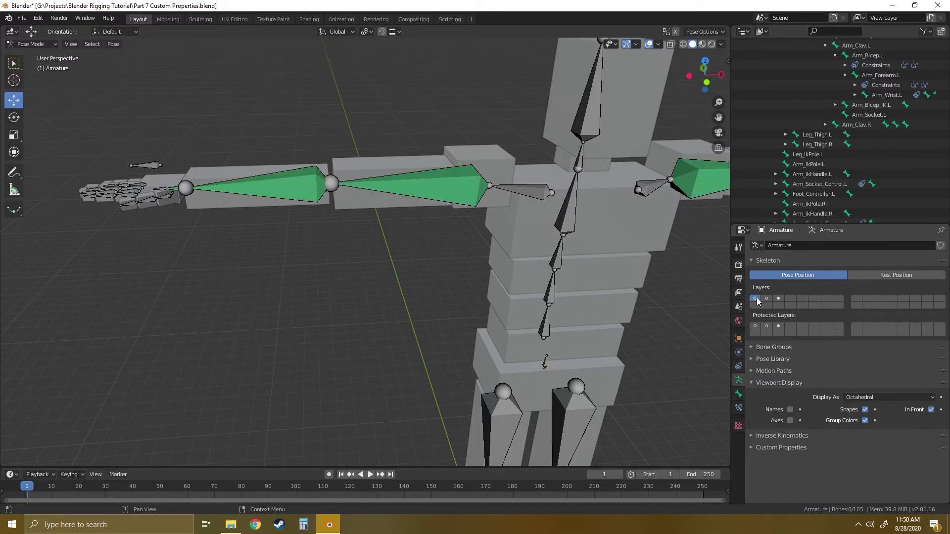
Copy the IK/FK custom property of Hand_Controller.R as a new driver.
middle_drag(422, 229, 356, 271)
scroll(270, 256, up, 4)
shift+middle_drag(465, 287, 426, 272)
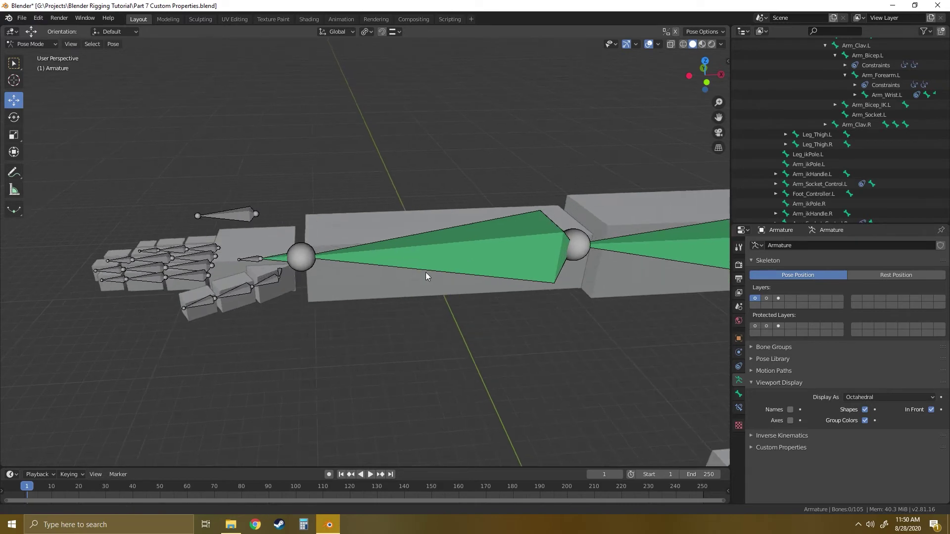
scroll(426, 274, down, 3)
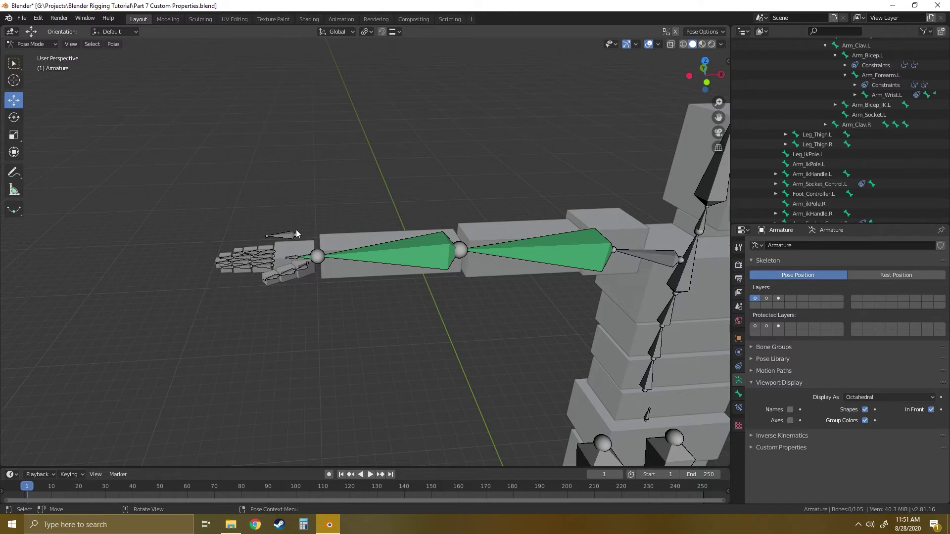
scroll(285, 237, up, 5)
shift+middle_drag(295, 243, 345, 241)
scroll(345, 241, down, 2)
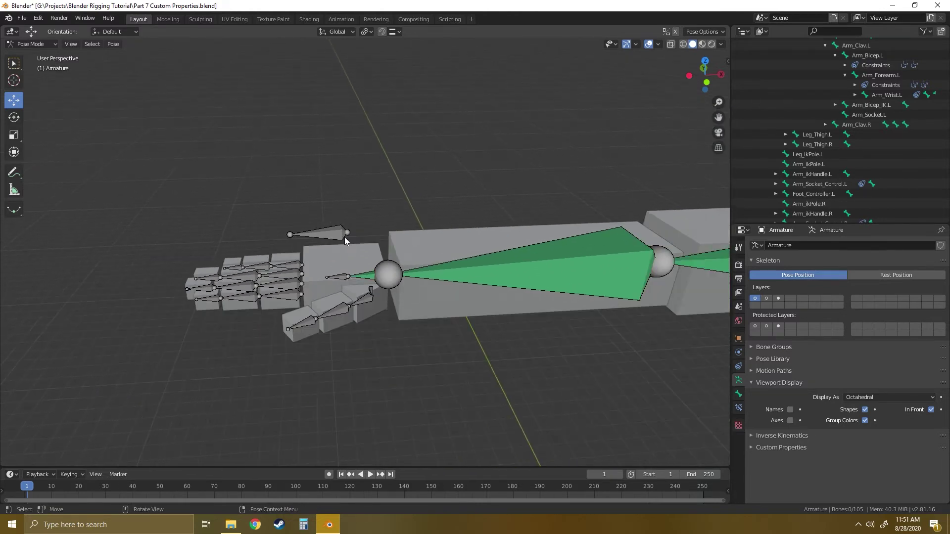
click(338, 234)
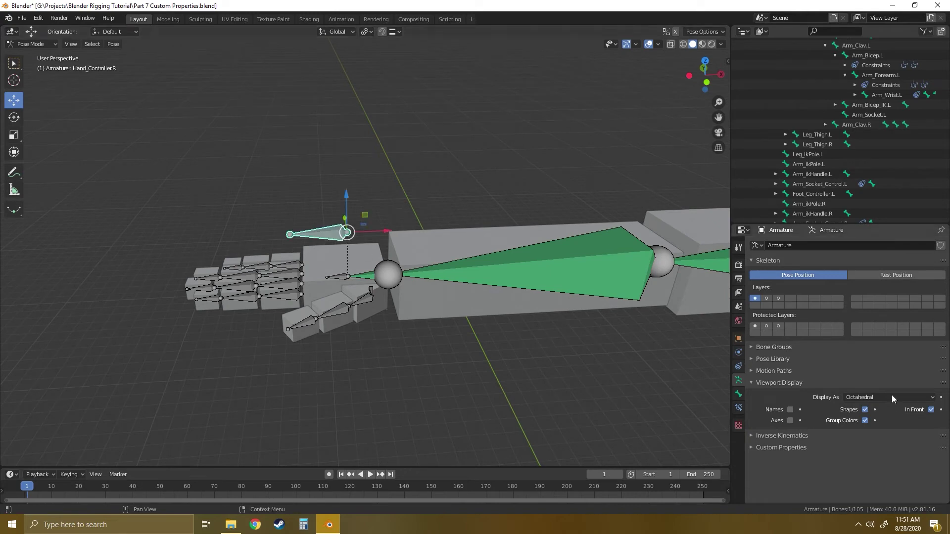
click(739, 394)
scroll(845, 393, down, 6)
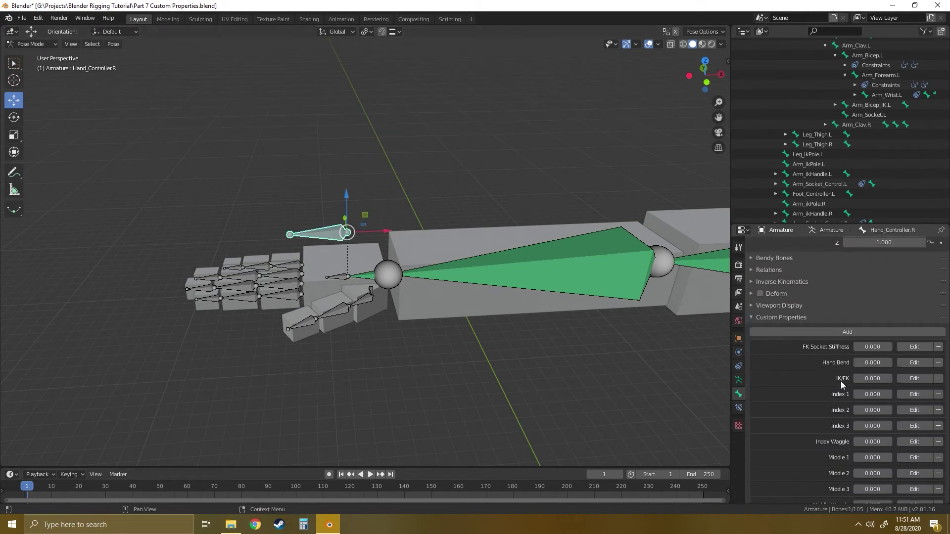
right_click(874, 359)
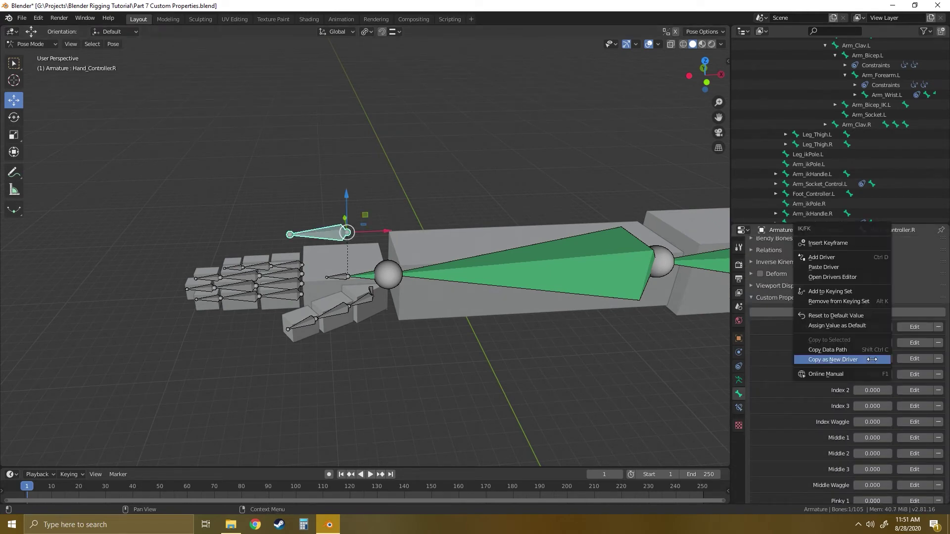
click(835, 360)
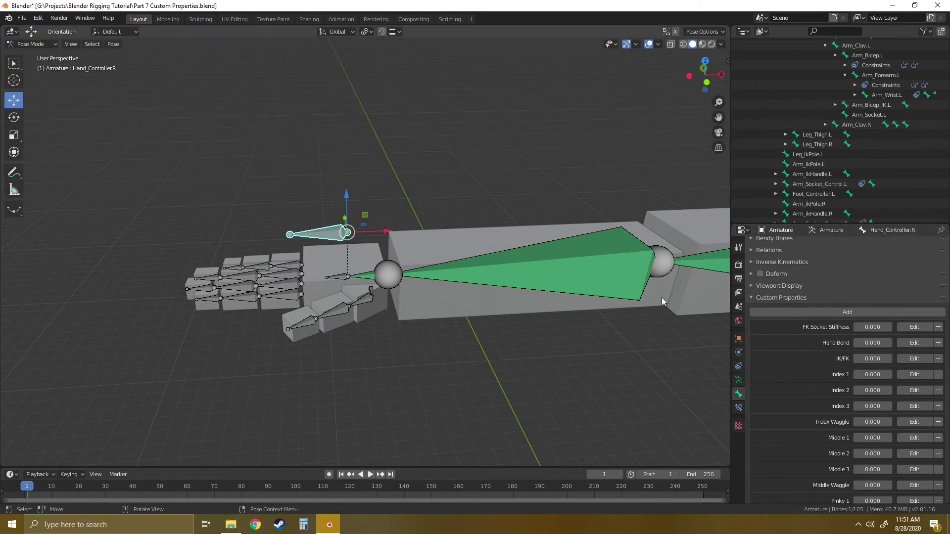
Paste the copied IK/FK driver onto the influence of both Copy Rotation constraints of Arm_Wrist.R.
shift+middle_drag(661, 297, 480, 280)
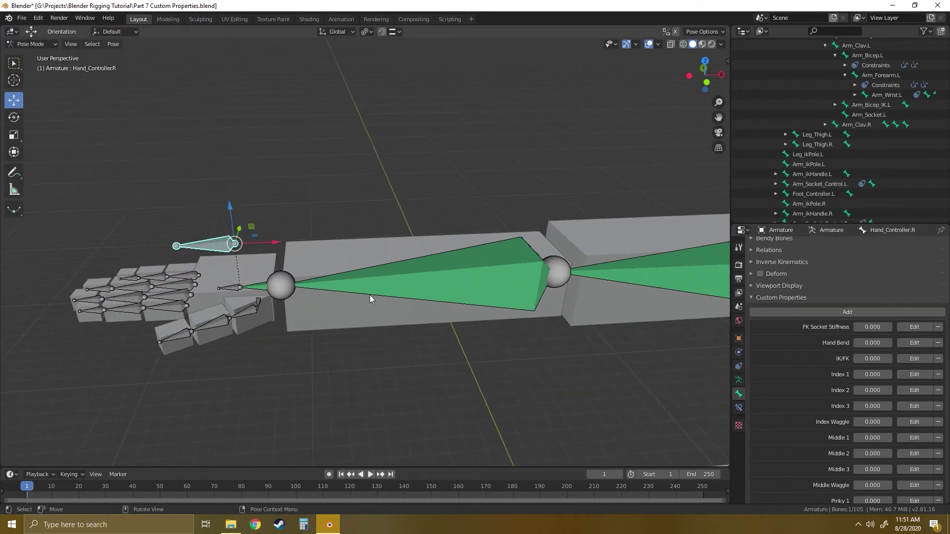
click(260, 288)
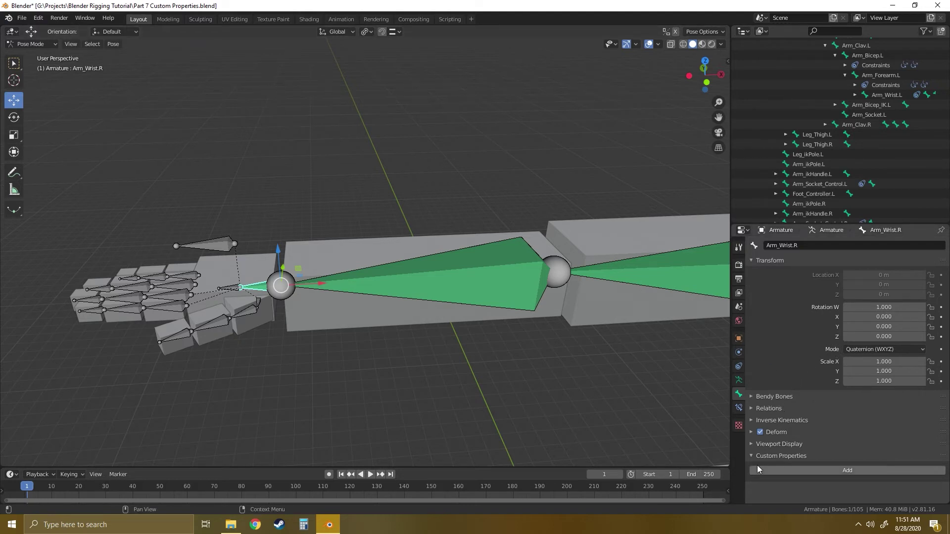
click(739, 409)
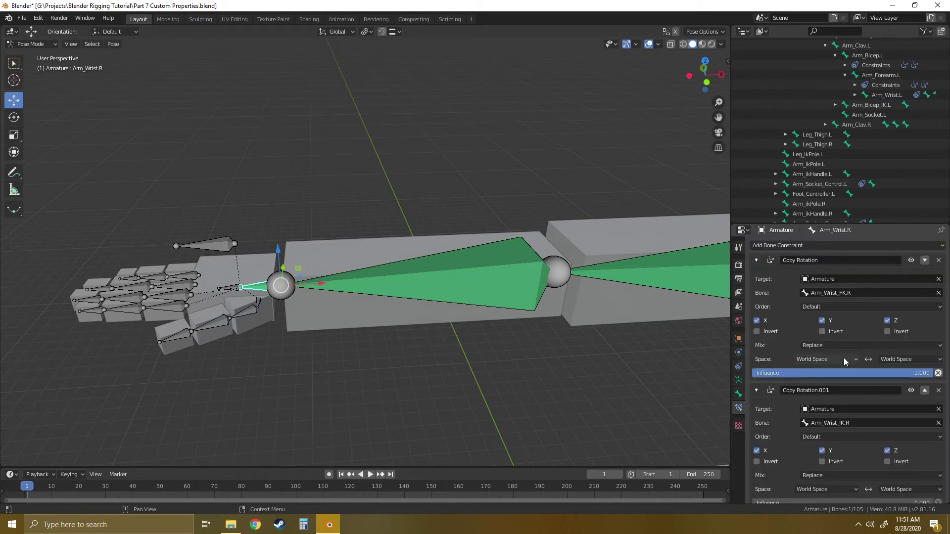
right_click(835, 373)
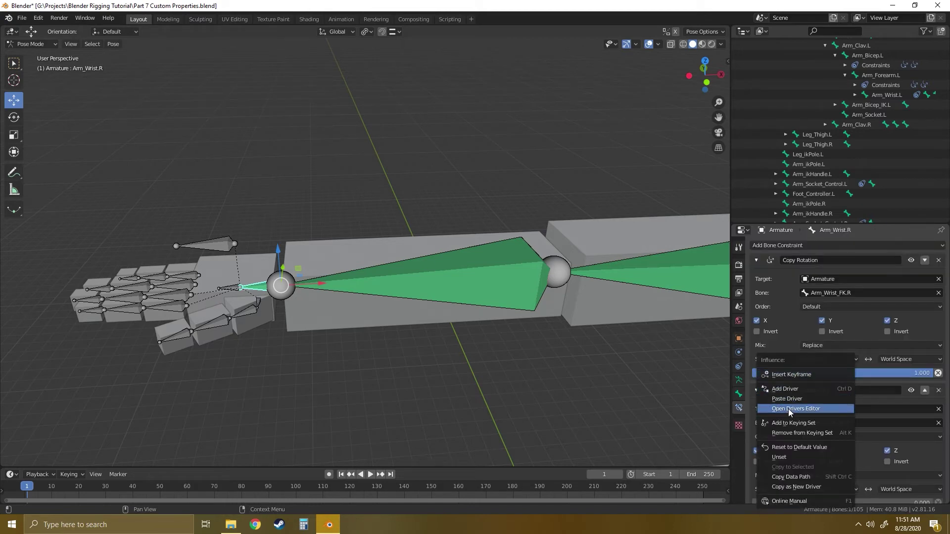
click(800, 400)
scroll(800, 403, down, 1)
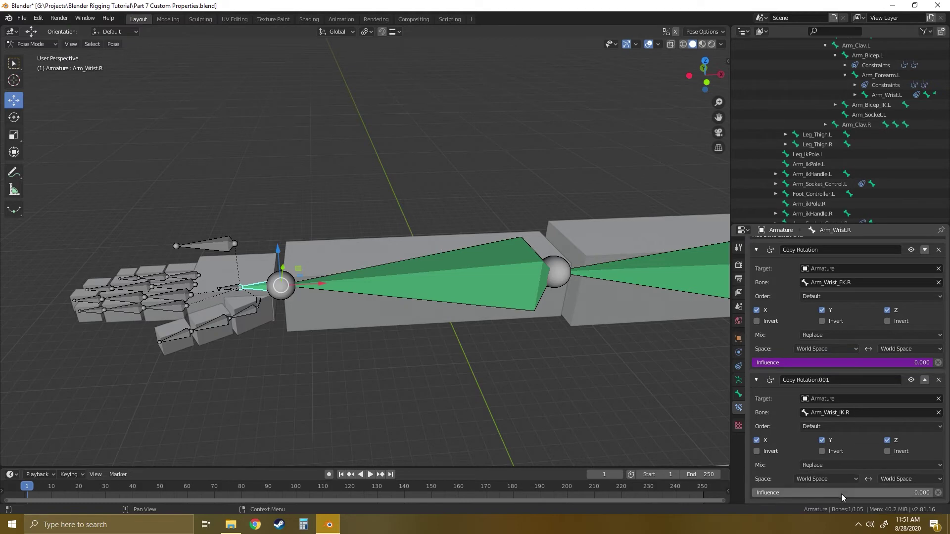
right_click(840, 493)
click(794, 400)
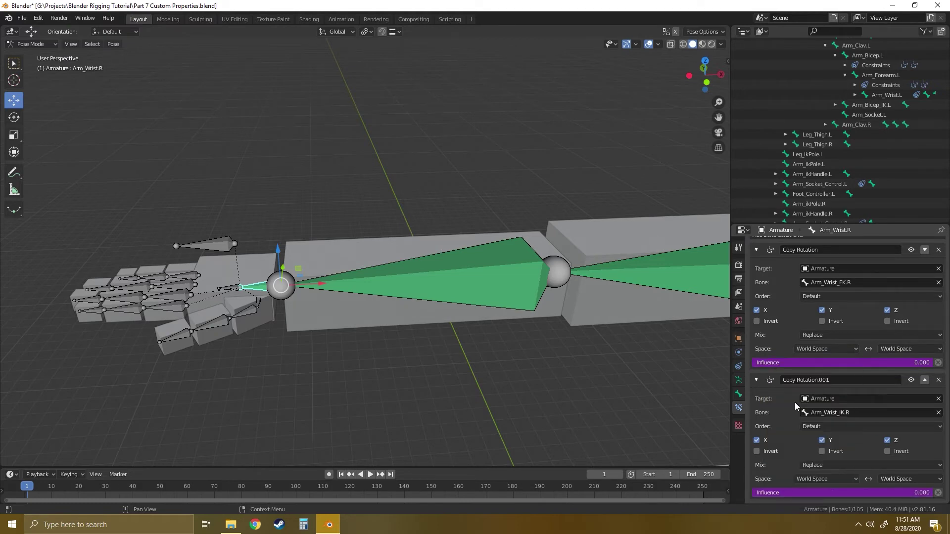
Paste the IK/FK driver onto the influence of both Copy Rotation constraints of Arm_Forearm.R.
click(399, 297)
right_click(856, 365)
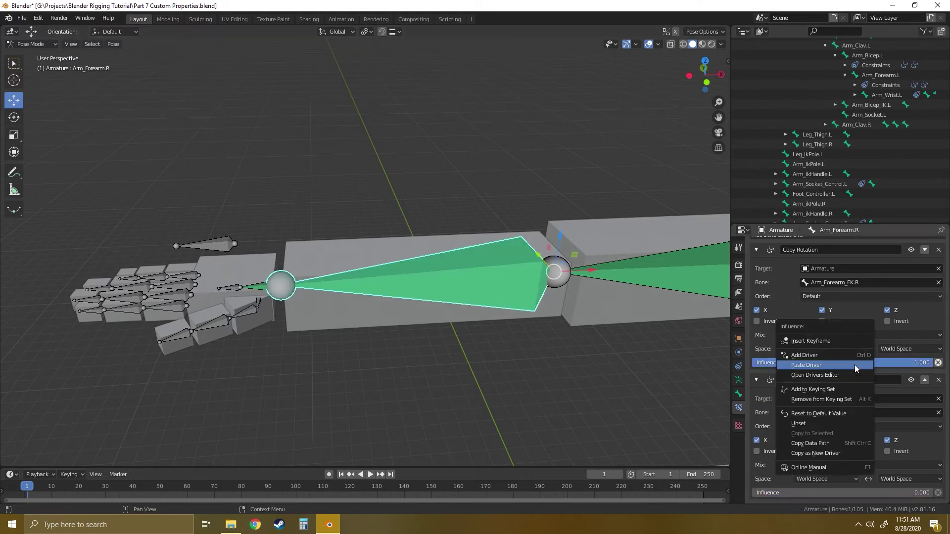
click(803, 366)
right_click(846, 493)
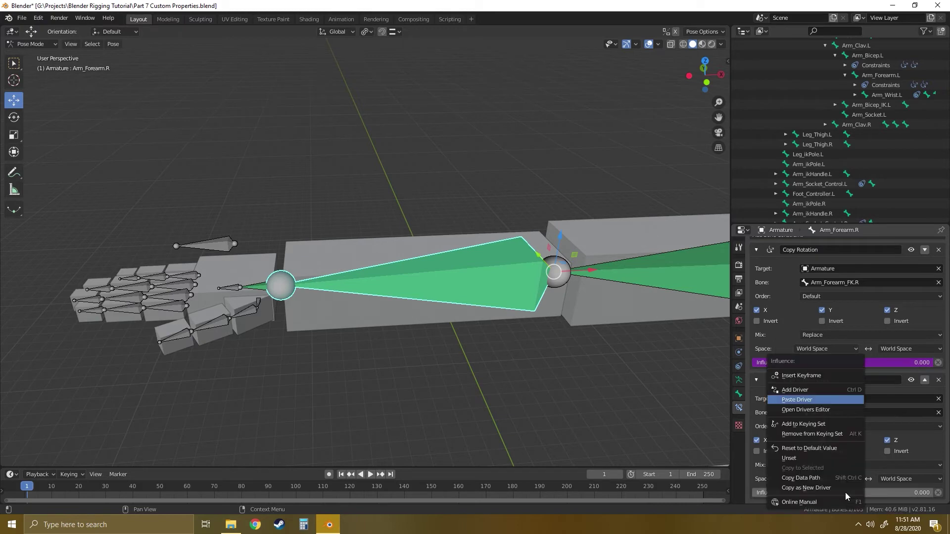
click(803, 400)
Paste the IK/FK driver onto the influence of both Copy Rotation constraints of Arm_Bicep.R.
click(677, 267)
right_click(847, 362)
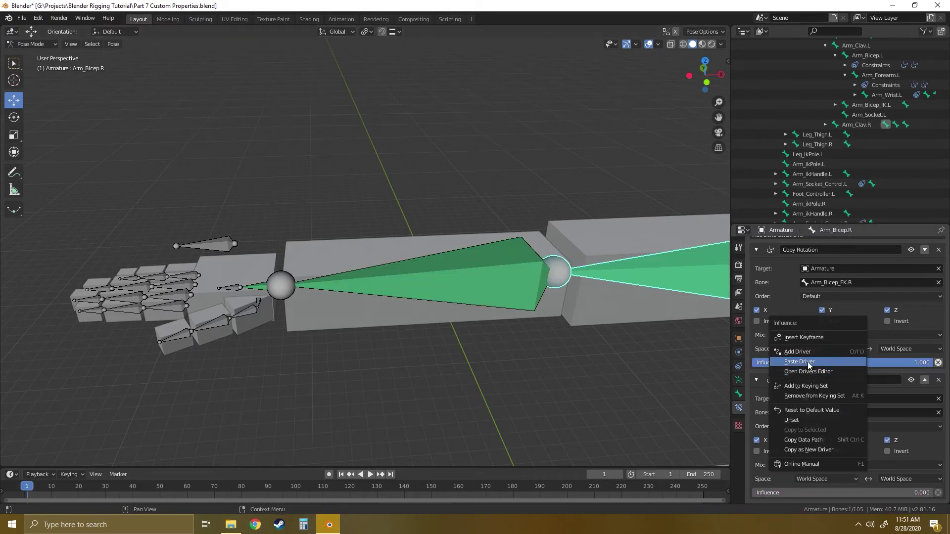
click(807, 362)
right_click(847, 491)
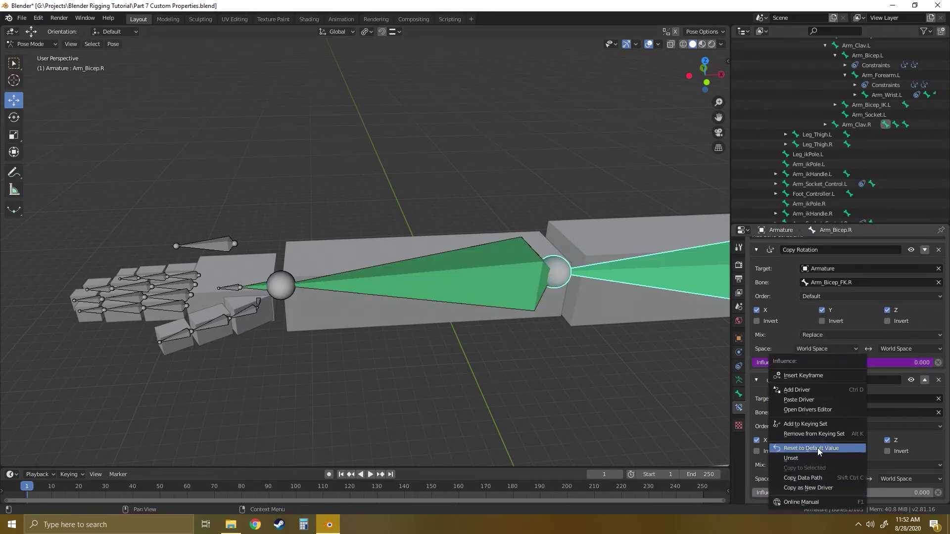
click(803, 400)
Edit the influence driver of Arm_Wrist.R's Copy Rotation.001 constraint and change its type to Scripted Expression.
click(258, 287)
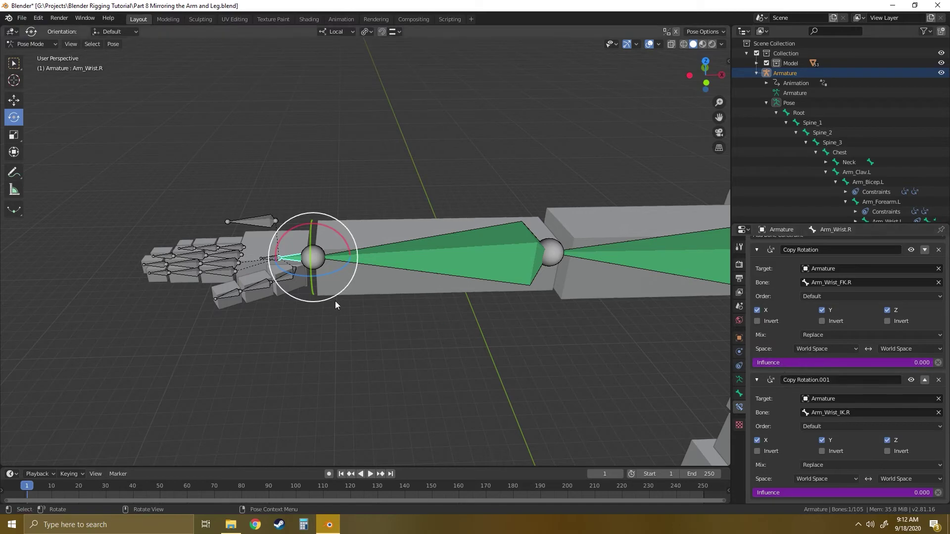
right_click(837, 493)
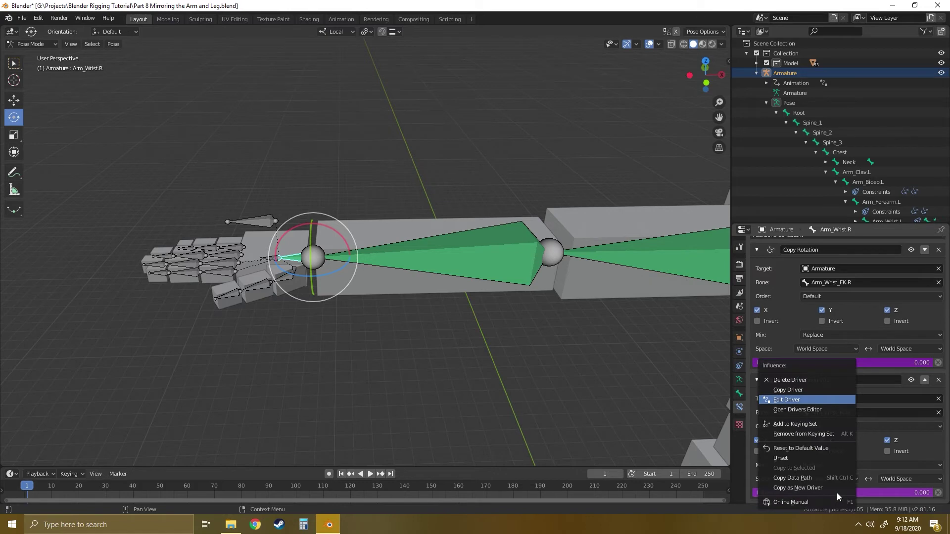
click(779, 400)
drag(783, 302, 675, 257)
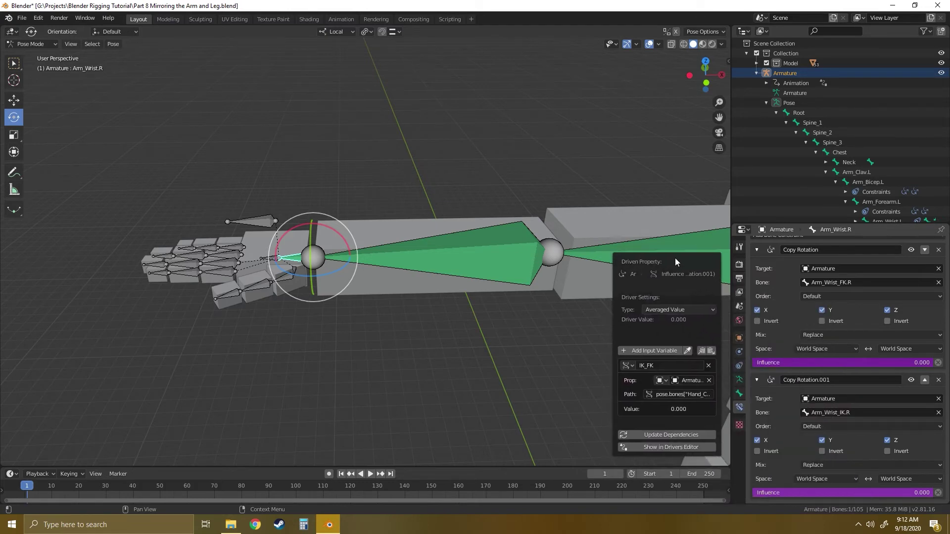
click(715, 311)
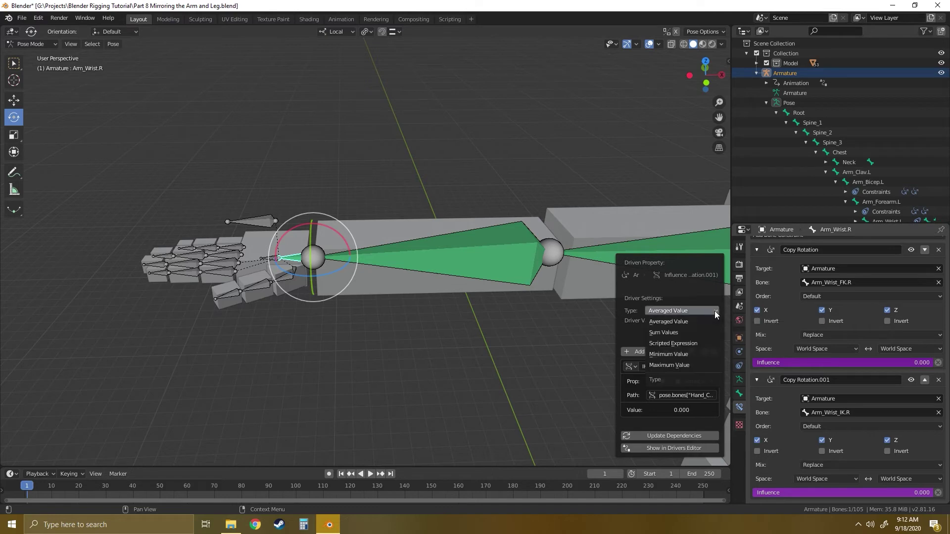
click(671, 343)
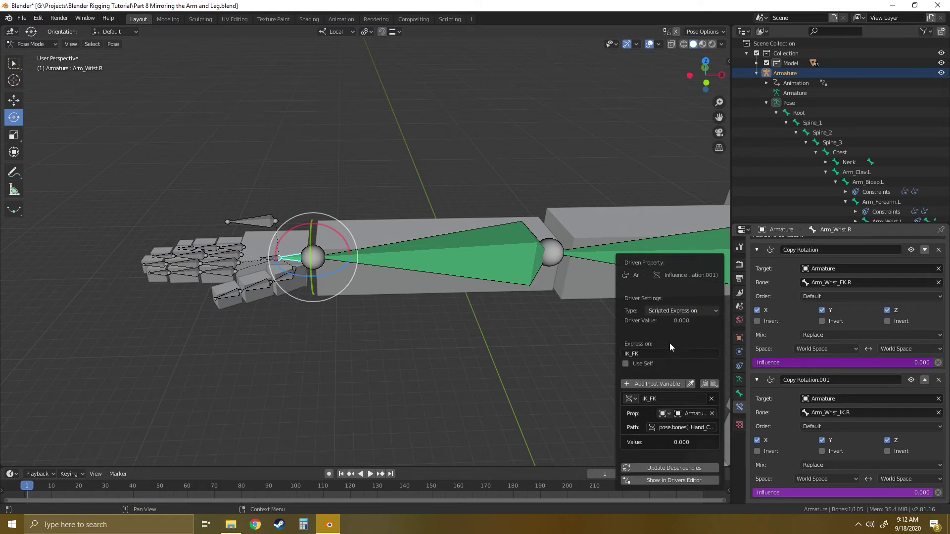
Set the Arm_Wrist.R driver expression to abs(IK_FK - 1), copy the expression, and update the driver's dependencies.
click(645, 354)
click(624, 354)
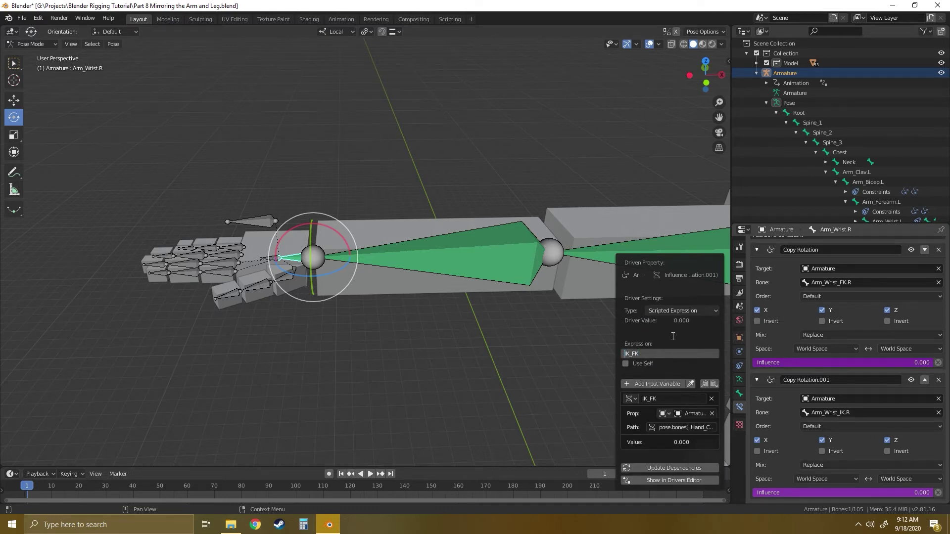
text(abs()
text(- 1))
drag(662, 354, 580, 354)
key(ctrl+c)
click(684, 355)
click(667, 469)
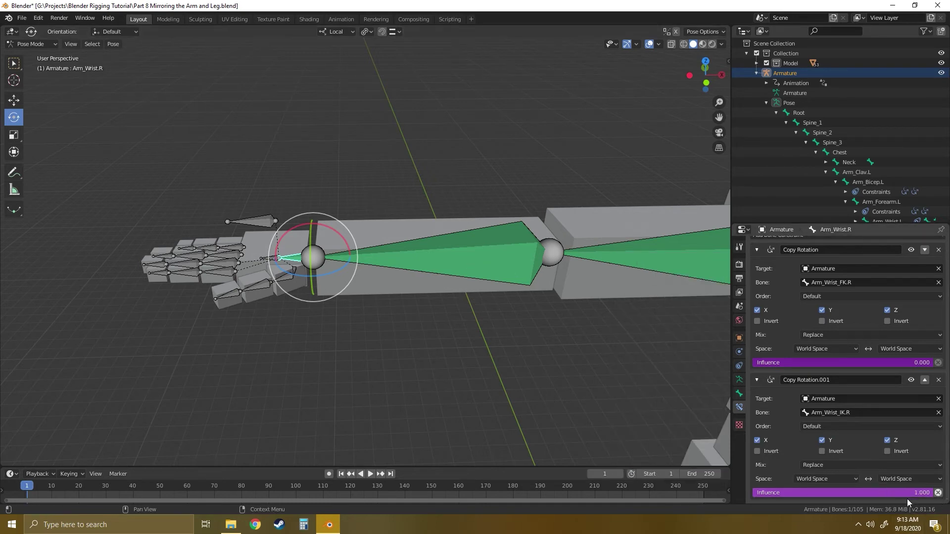
Make Arm_Forearm.R's Copy Rotation.001 influence driver a Scripted Expression using the copied abs(IK_FK - 1), and update its dependencies.
click(488, 242)
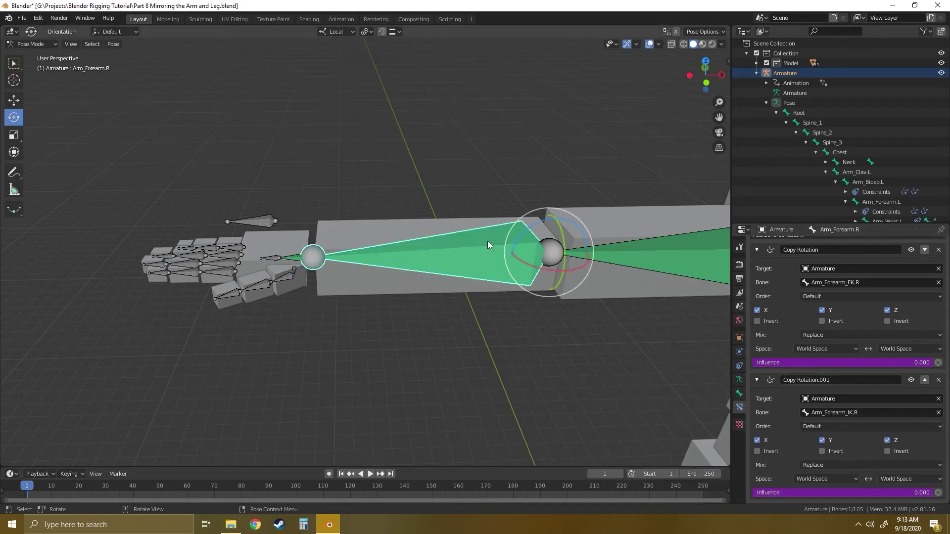
right_click(872, 493)
click(818, 400)
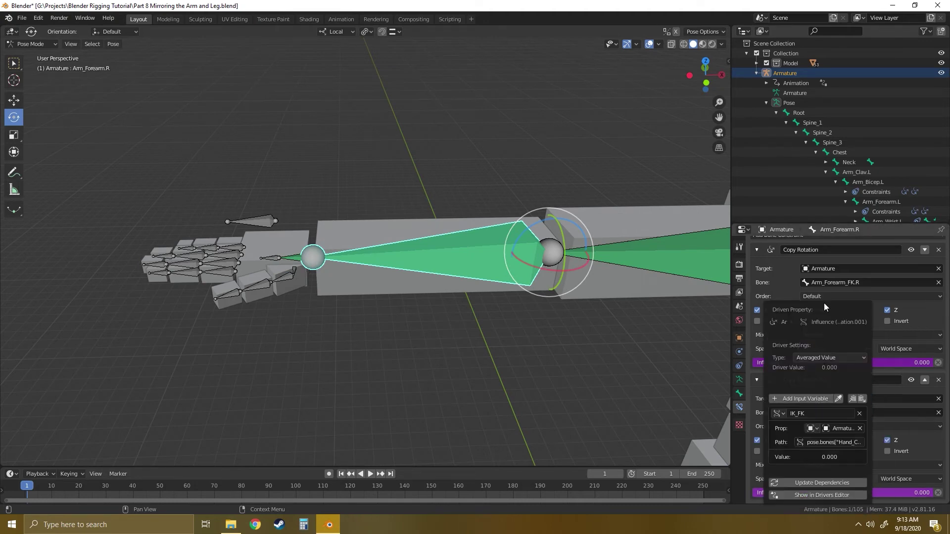
drag(824, 303, 692, 266)
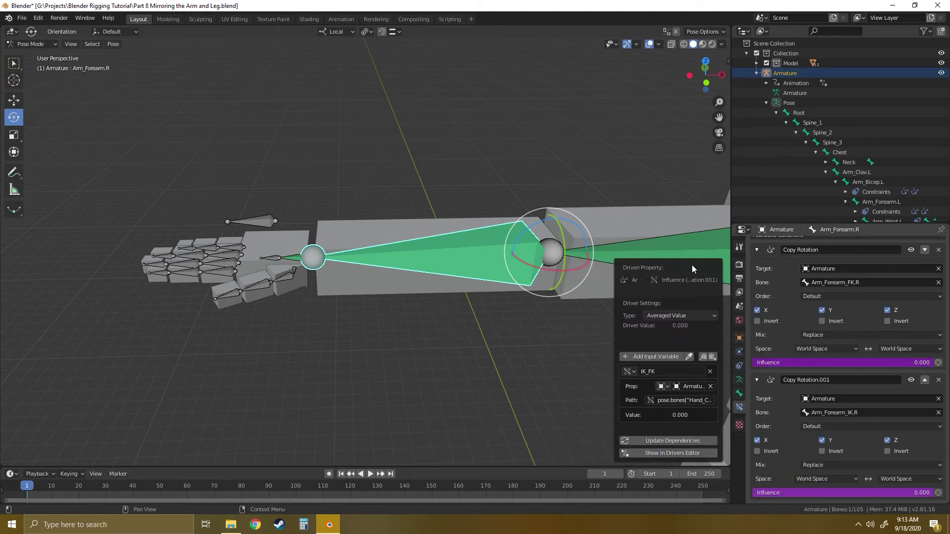
click(682, 315)
click(673, 348)
click(654, 358)
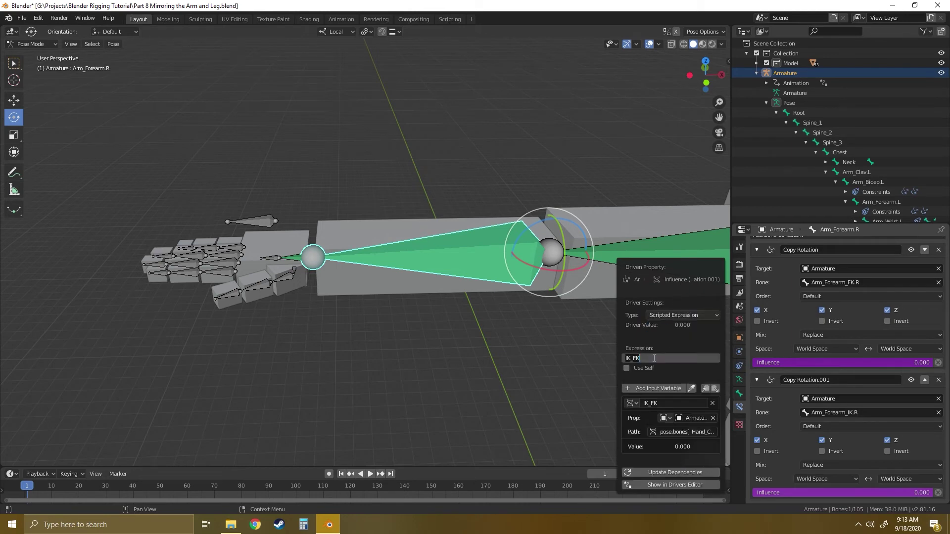
key(ctrl+v)
click(668, 473)
click(665, 471)
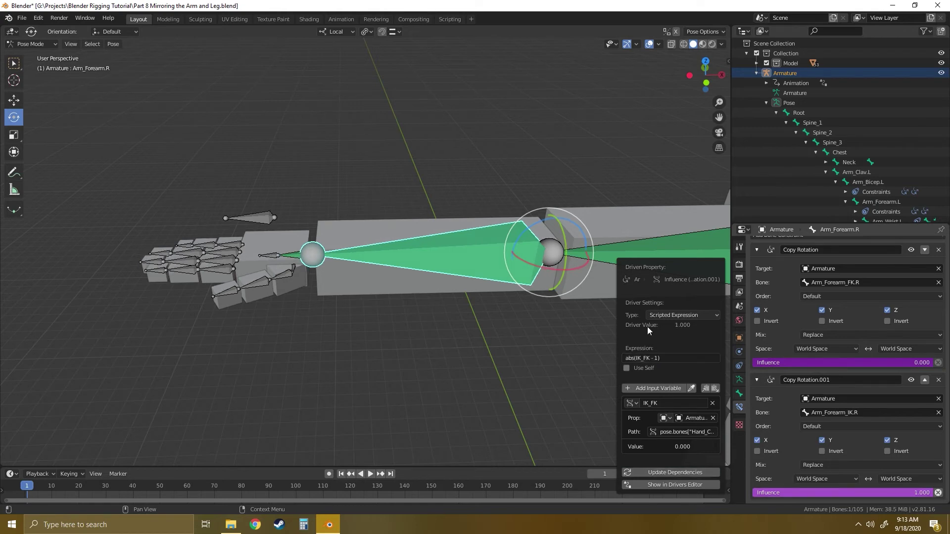
Change Arm_Bicep.R's Copy Rotation.001 influence driver to a Scripted Expression of abs(IK_FK - 1).
click(682, 248)
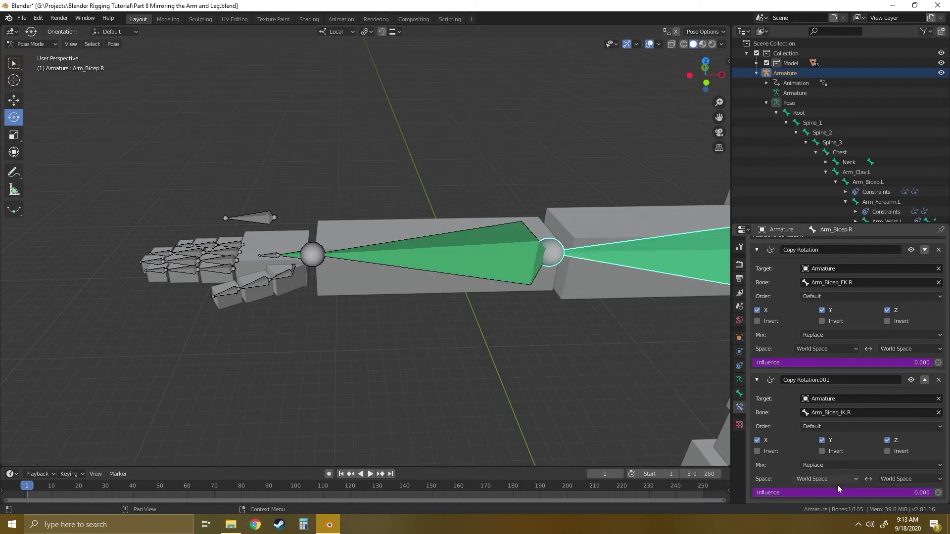
right_click(855, 490)
click(806, 399)
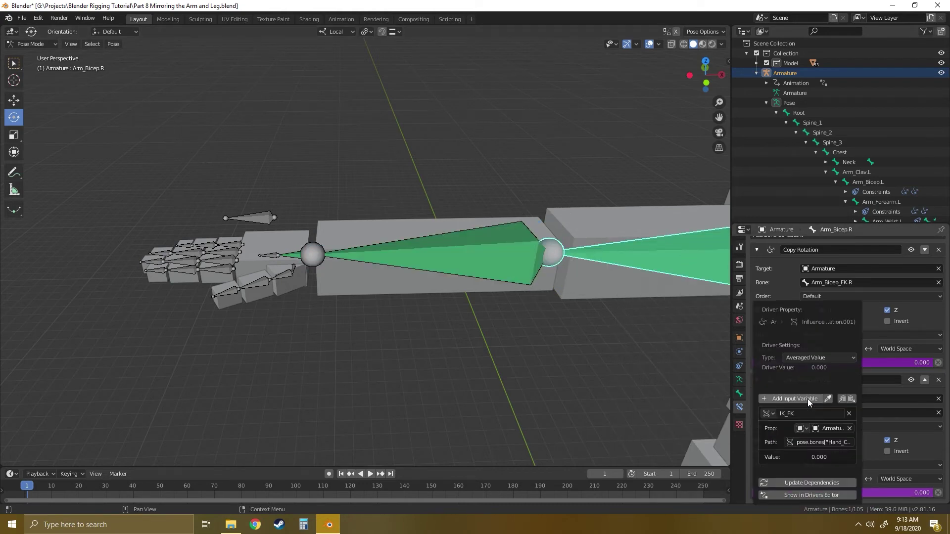
drag(814, 305, 679, 263)
click(683, 315)
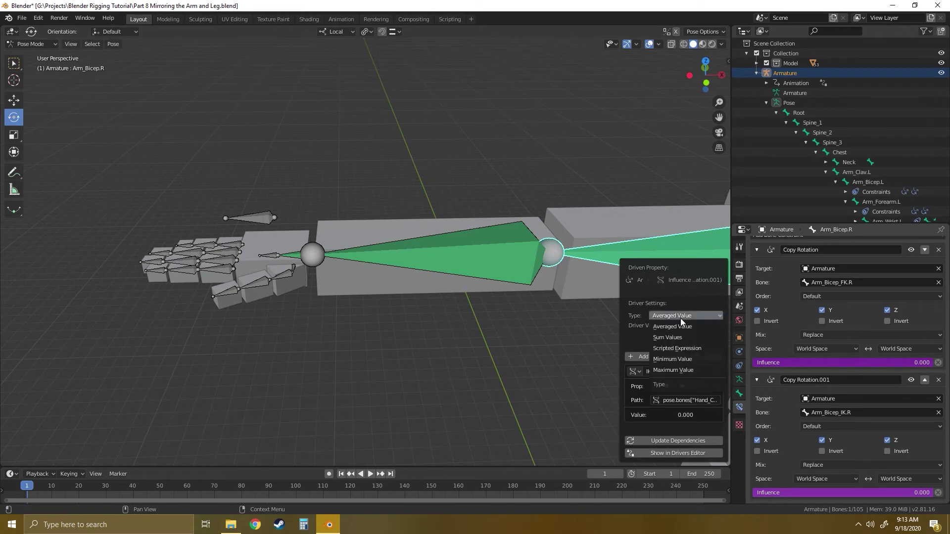
click(675, 350)
click(666, 359)
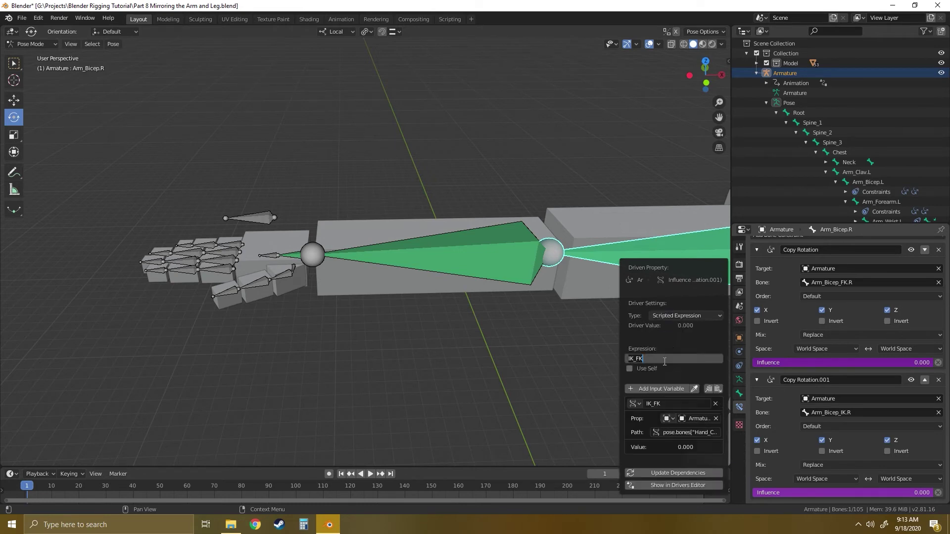
text(abs(IK_FK - 1))
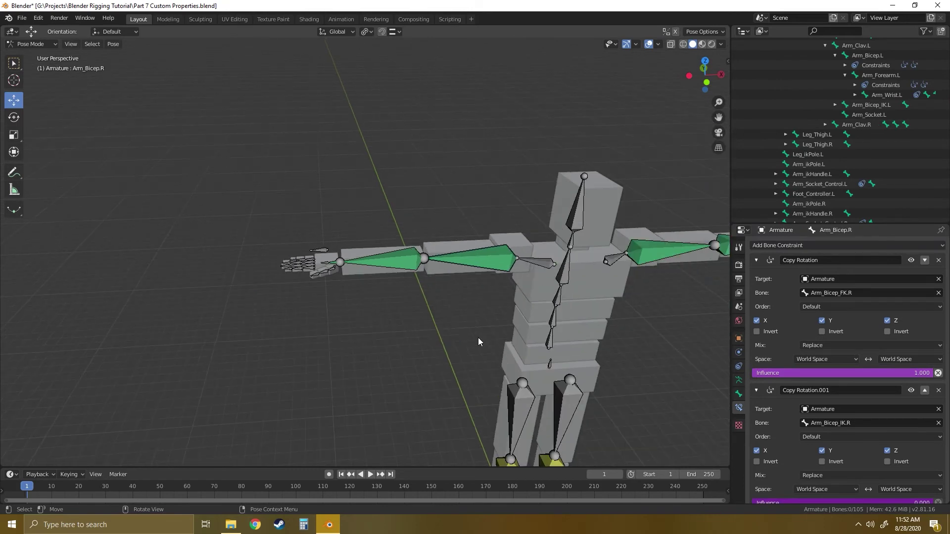
Show the armature's third bone layer together with the first.
middle_drag(478, 337, 451, 342)
scroll(456, 341, up, 2)
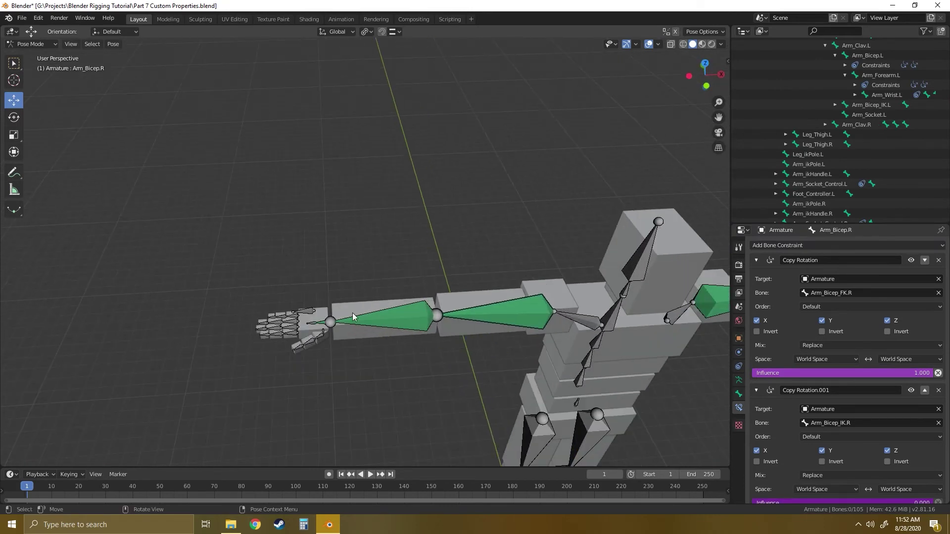
click(739, 381)
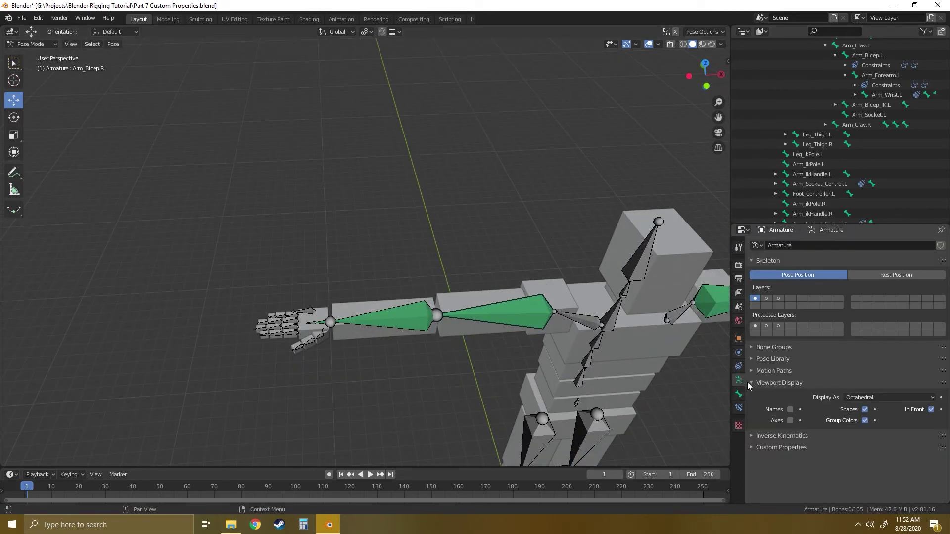
shift+click(780, 299)
Move Arm_ikHandle.R away from the wrist and along Z to test the right arm's IK chain.
scroll(409, 313, up, 2)
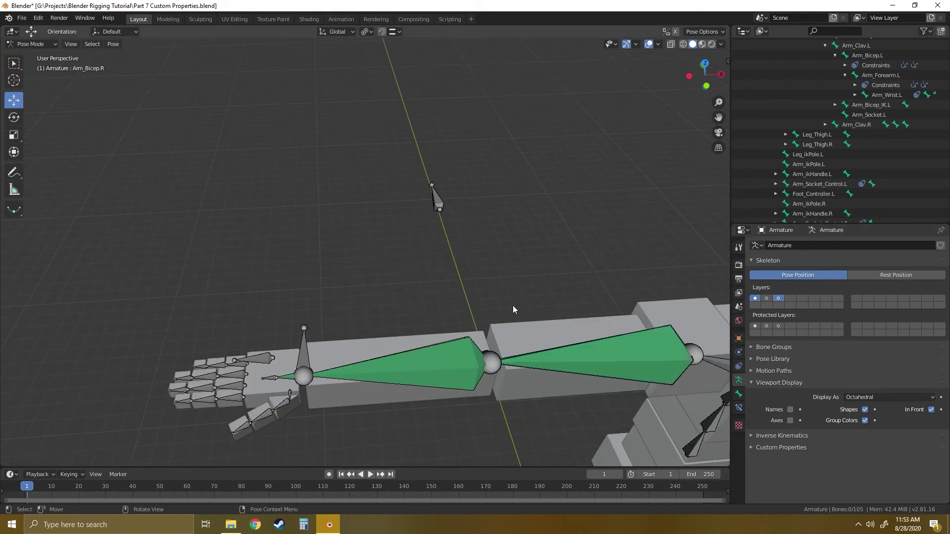
click(304, 352)
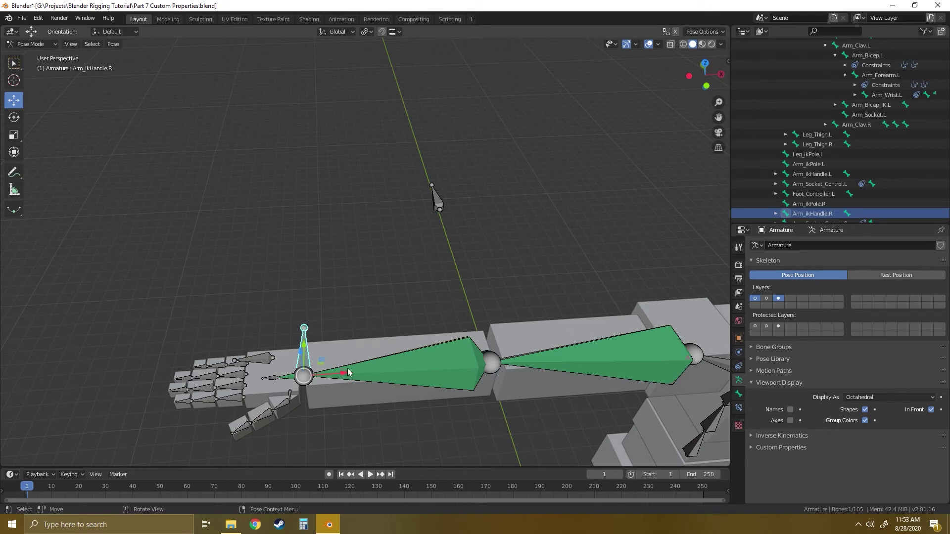
drag(347, 372, 436, 261)
middle_drag(437, 298, 392, 222)
key(g)
key(z)
click(457, 79)
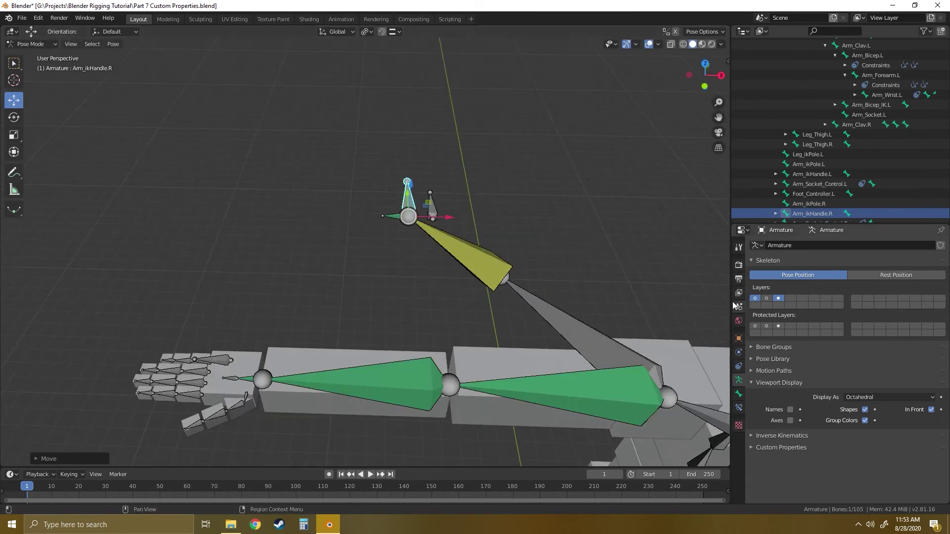
Test the right arm's IK/FK switch by varying the IK/FK custom property of Hand_Controller.R.
click(221, 364)
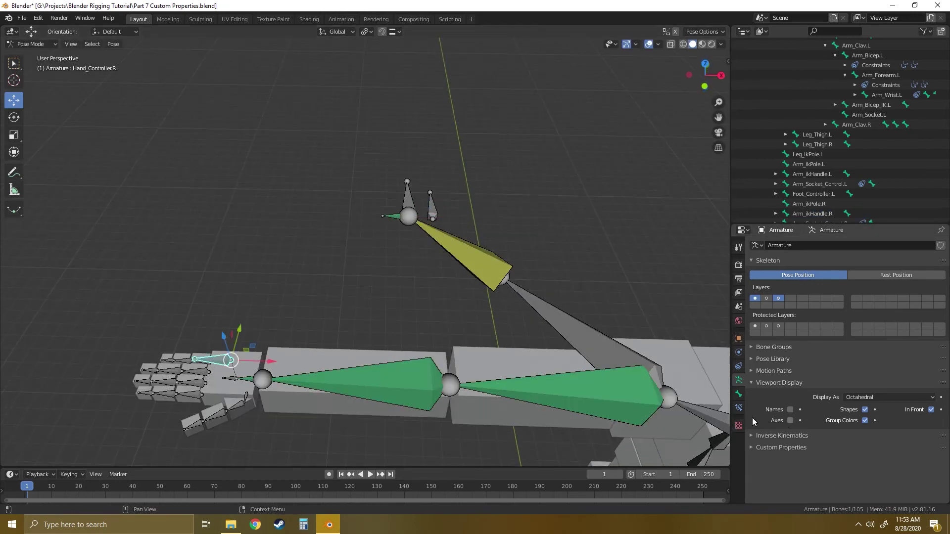
click(740, 394)
scroll(807, 378, down, 6)
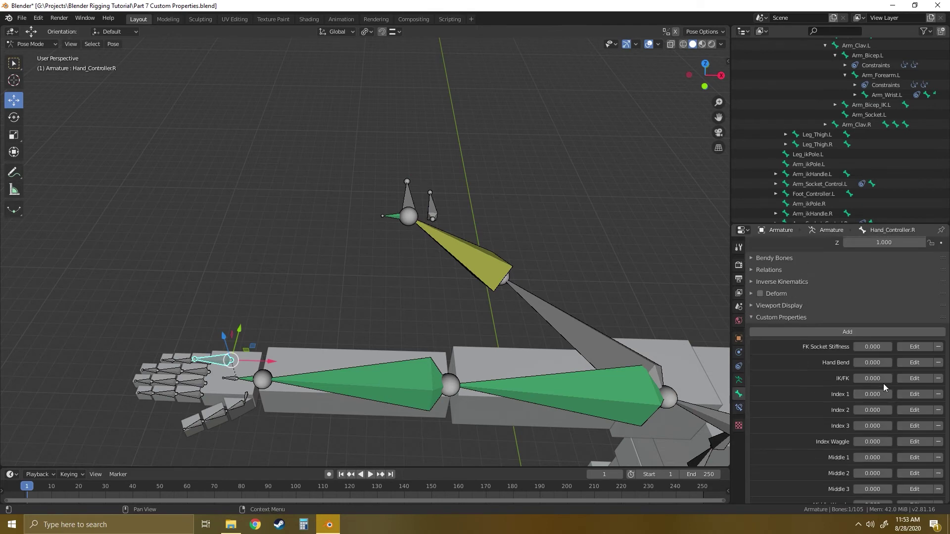
mouse_move(876, 379)
mouse_down()
mouse_move(917, 379)
mouse_move(871, 378)
mouse_up()
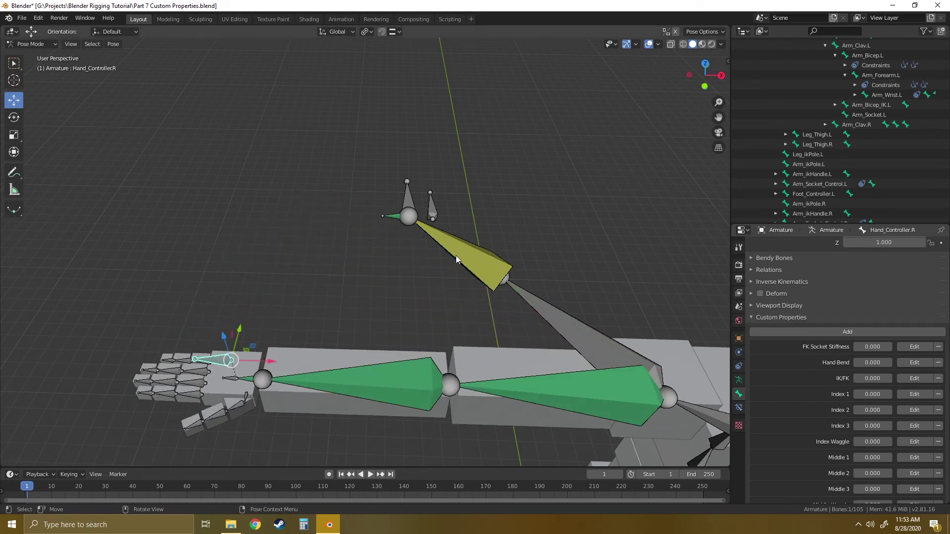
Undo the test moves of Arm_ikHandle.R.
click(407, 198)
key(ctrl+z)
key(ctrl+z)
key(ctrl+z)
key(ctrl+z)
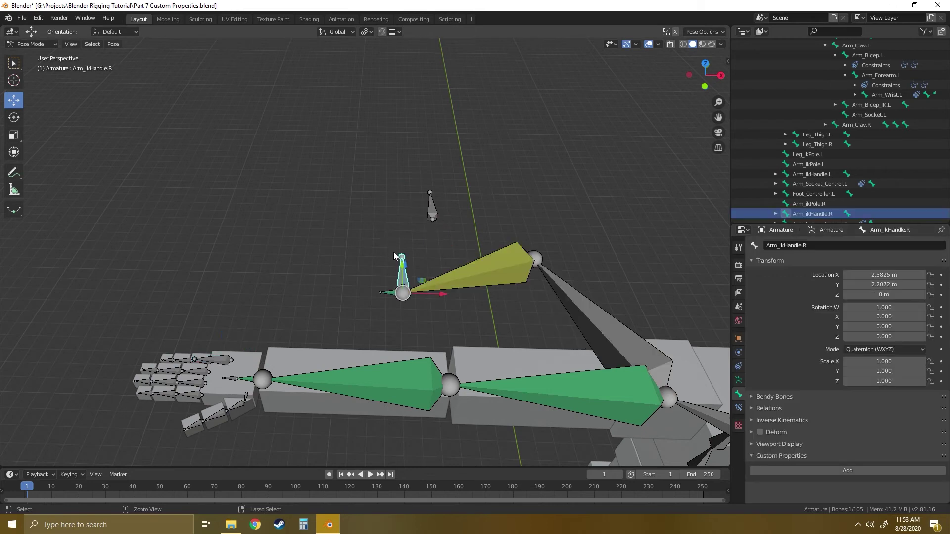
Show only the armature's first and second bone layers.
middle_drag(393, 252, 391, 309)
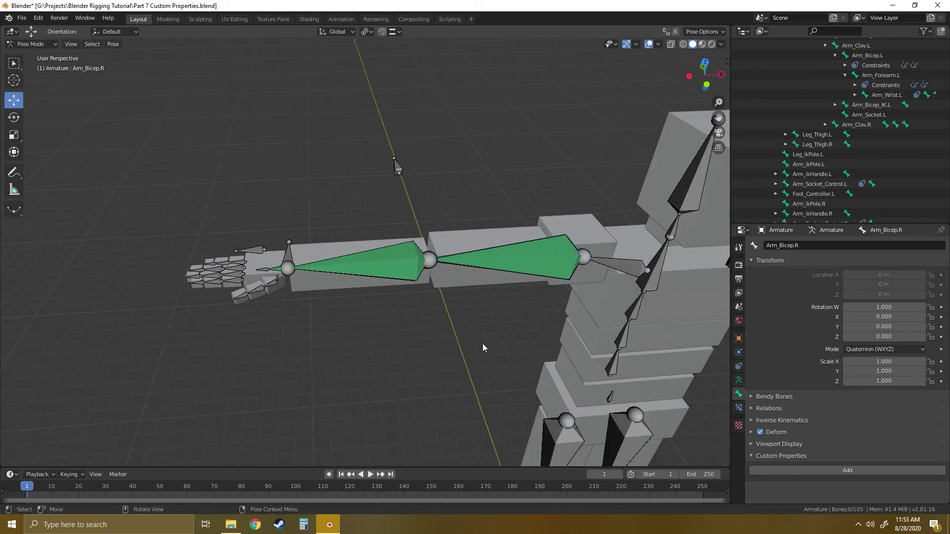
click(739, 381)
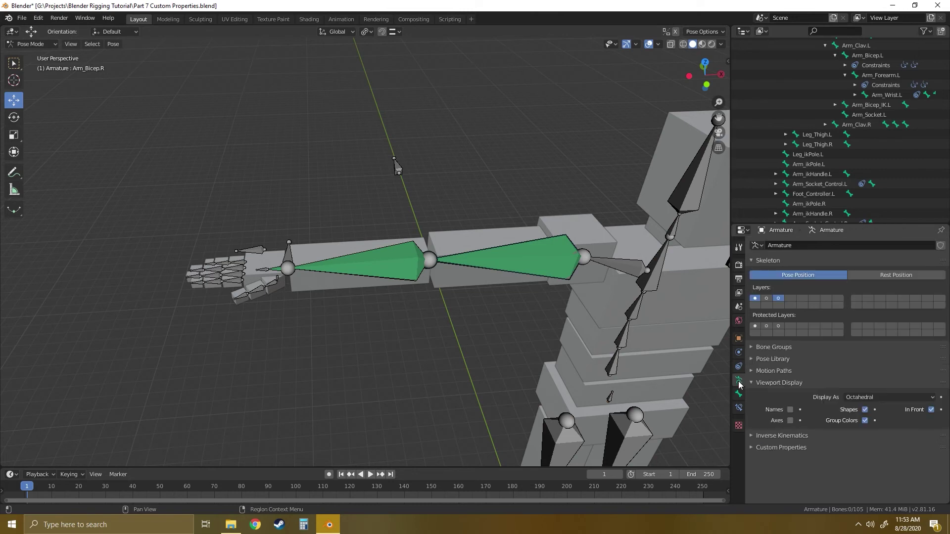
click(768, 299)
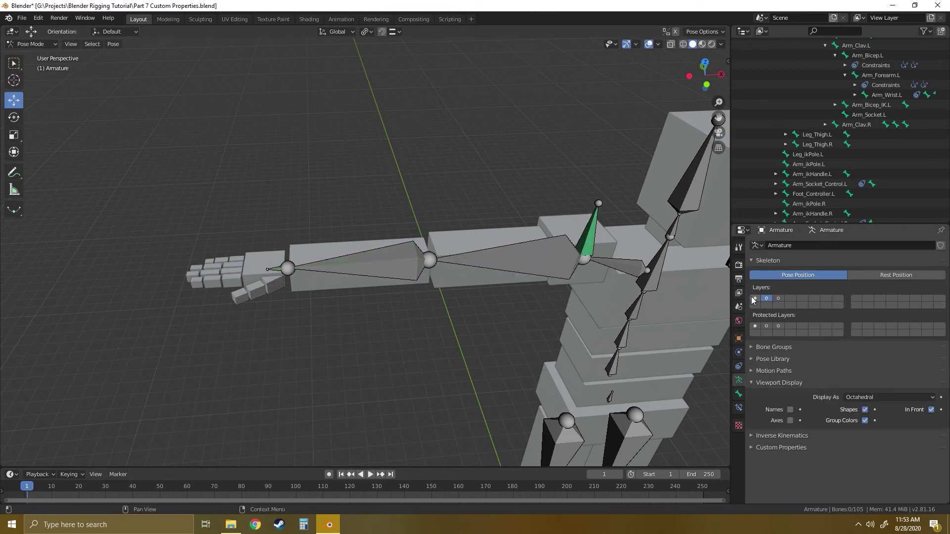
click(755, 299)
shift+click(766, 299)
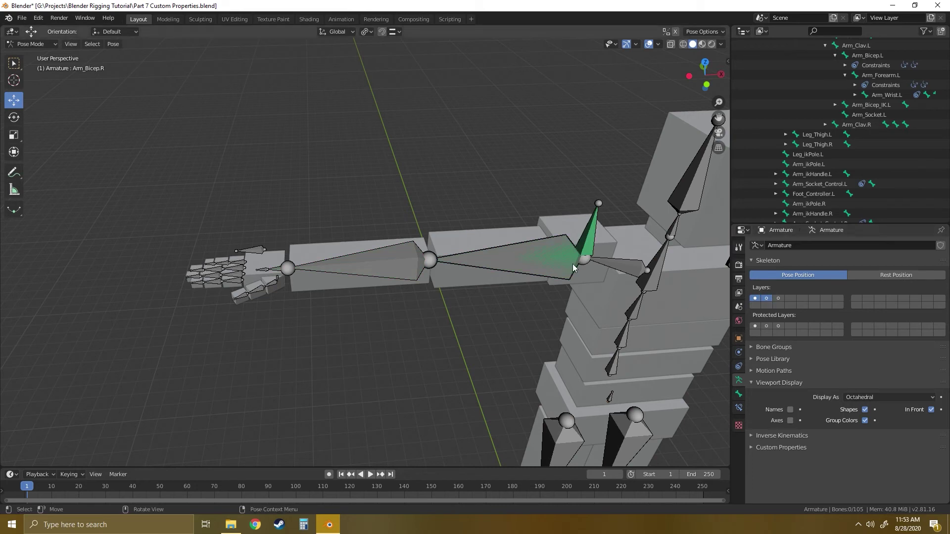
Copy the FK Socket Stiffness custom property of Hand_Controller.R as a new driver.
middle_drag(572, 264, 536, 275)
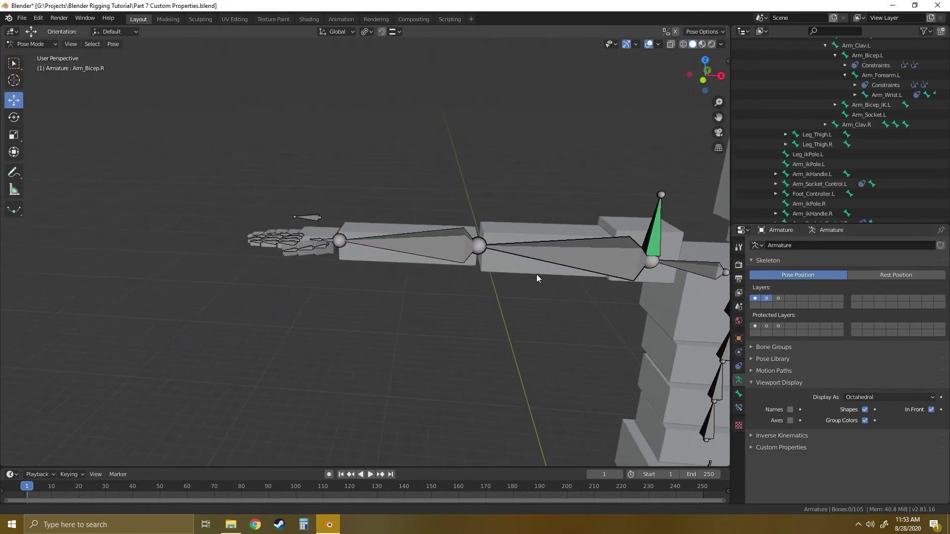
scroll(420, 241, up, 2)
click(291, 206)
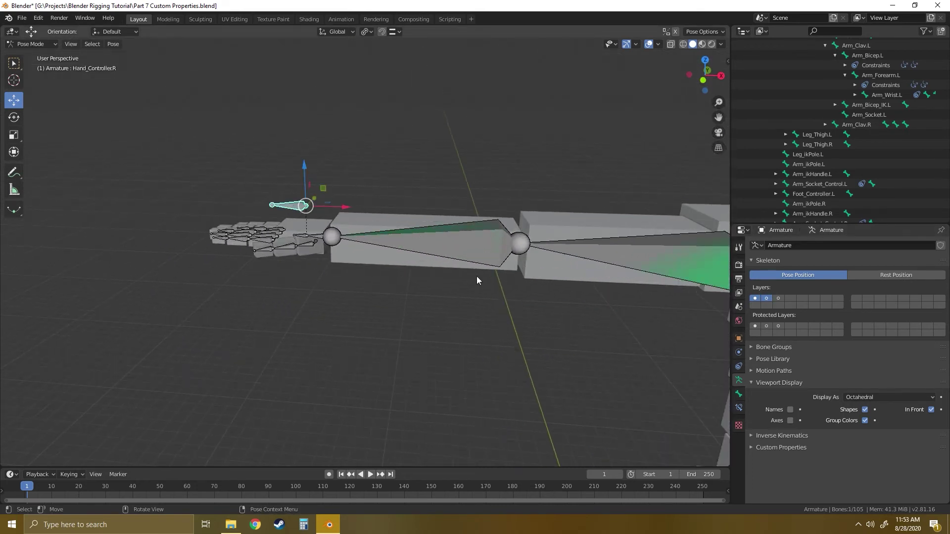
click(739, 394)
scroll(849, 400, down, 7)
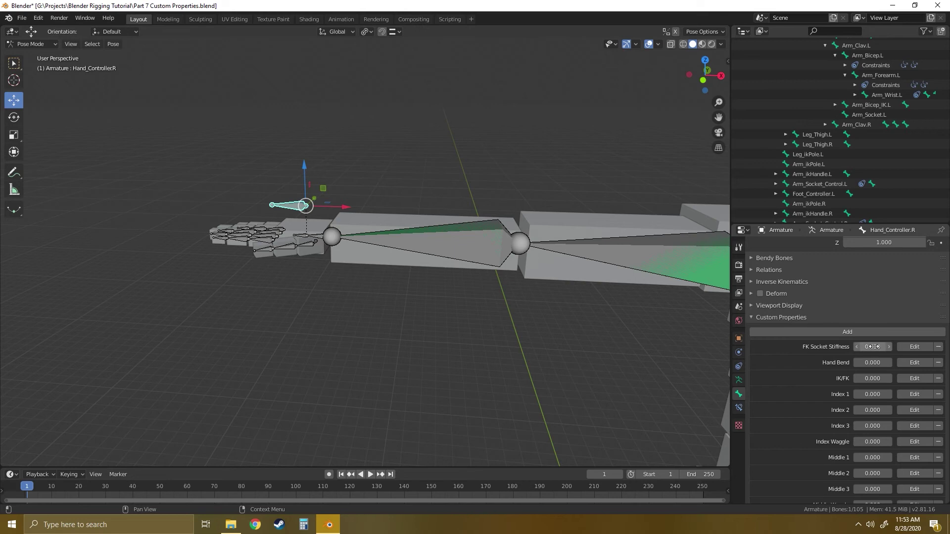
right_click(865, 348)
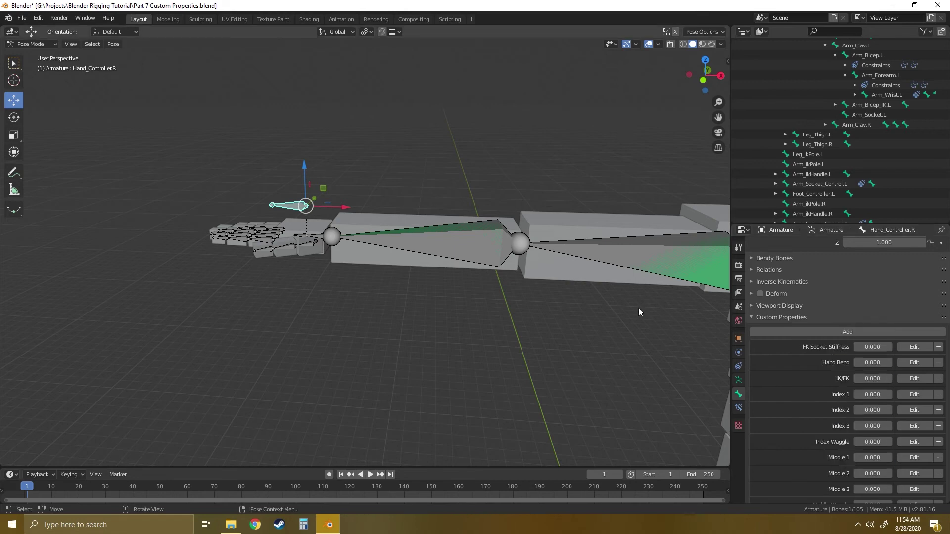
shift+middle_drag(639, 308, 451, 284)
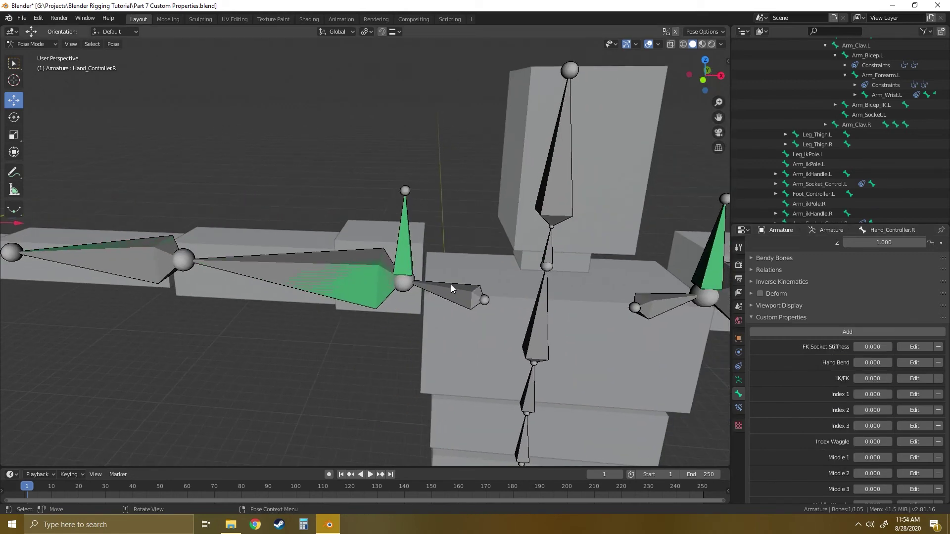
Paste the copied FK Socket Stiffness driver onto the Influence of Arm_Socket_Control.R's Copy Rotation constraint.
click(403, 234)
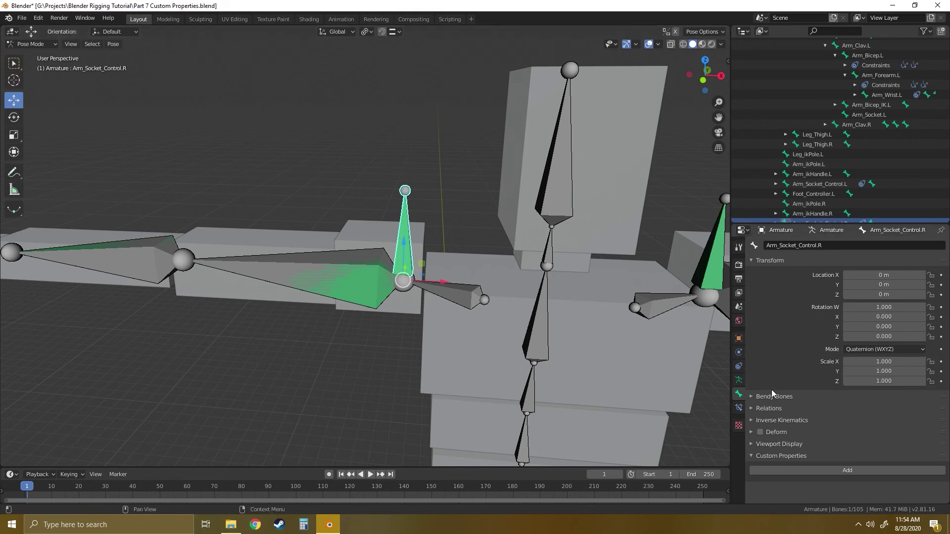
click(740, 408)
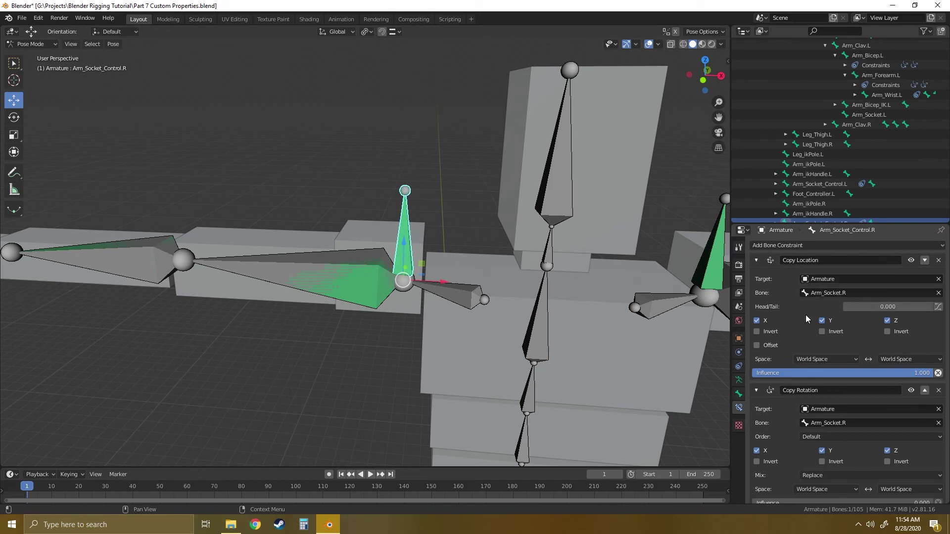
scroll(822, 331, down, 1)
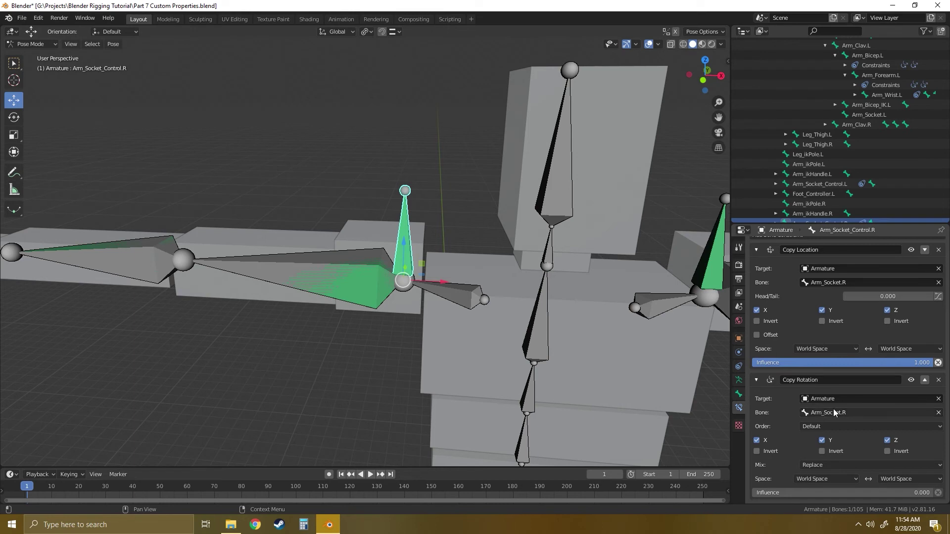
right_click(827, 490)
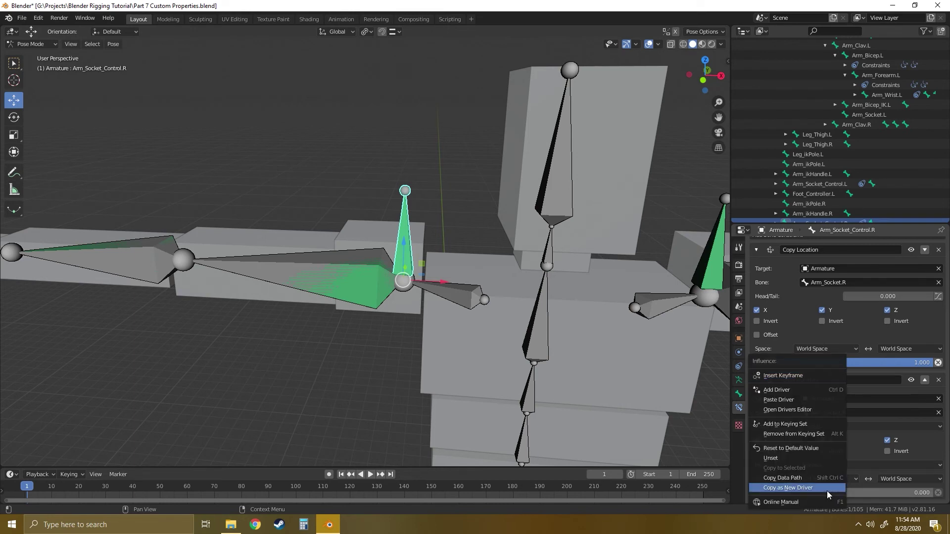
click(778, 399)
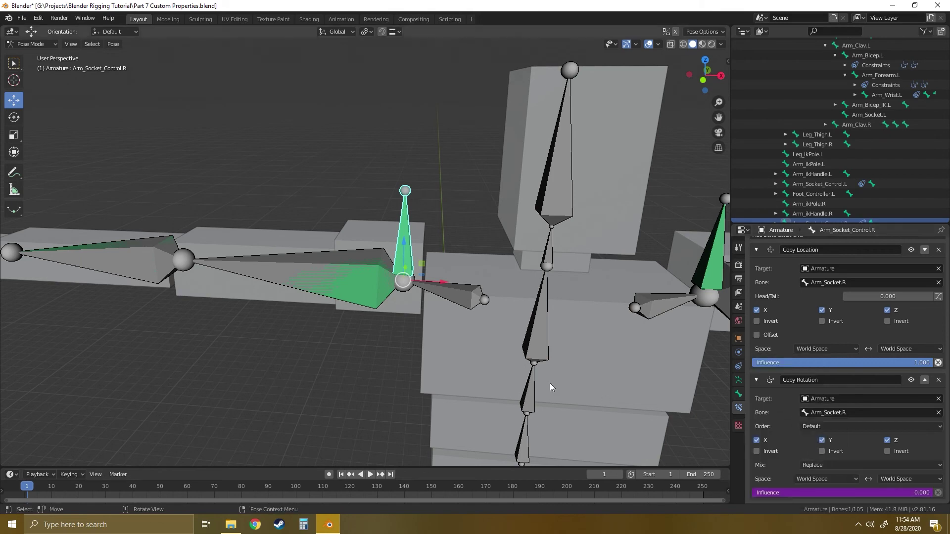
shift+middle_drag(317, 345, 434, 360)
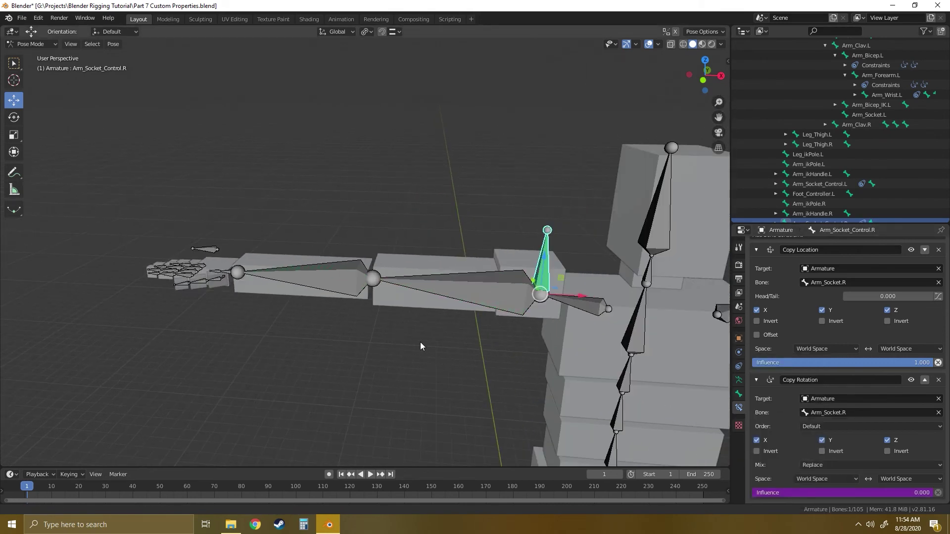
shift+middle_drag(421, 343, 483, 349)
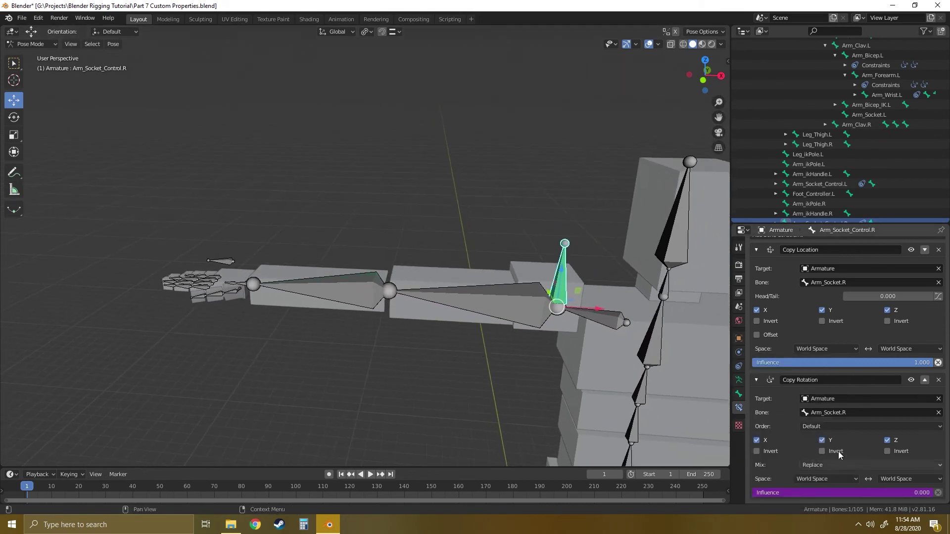
Select Hand_Controller.R and examine the right hand's finger and thumb bones up close.
click(277, 236)
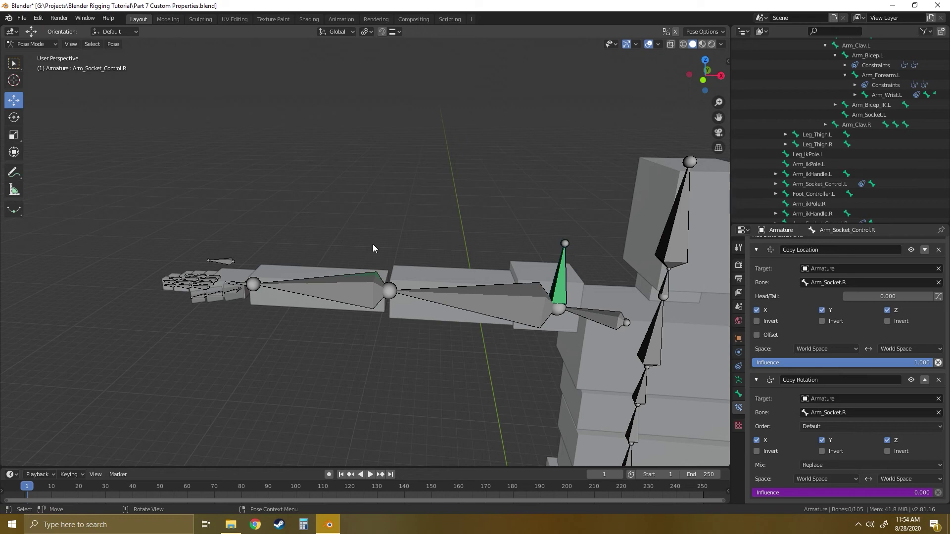
click(229, 265)
middle_drag(365, 329, 381, 356)
middle_drag(453, 344, 414, 343)
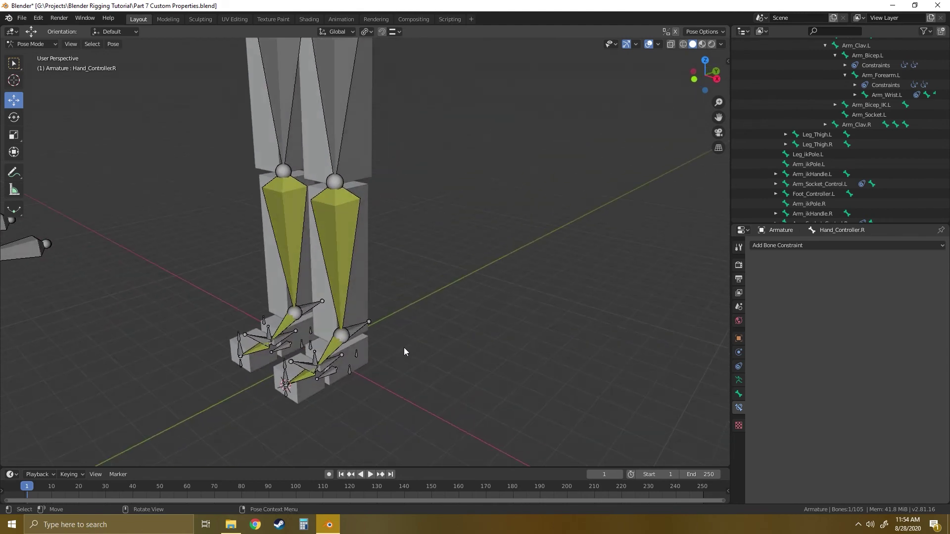
shift+middle_drag(226, 220, 360, 293)
scroll(360, 293, up, 4)
shift+middle_drag(288, 210, 363, 283)
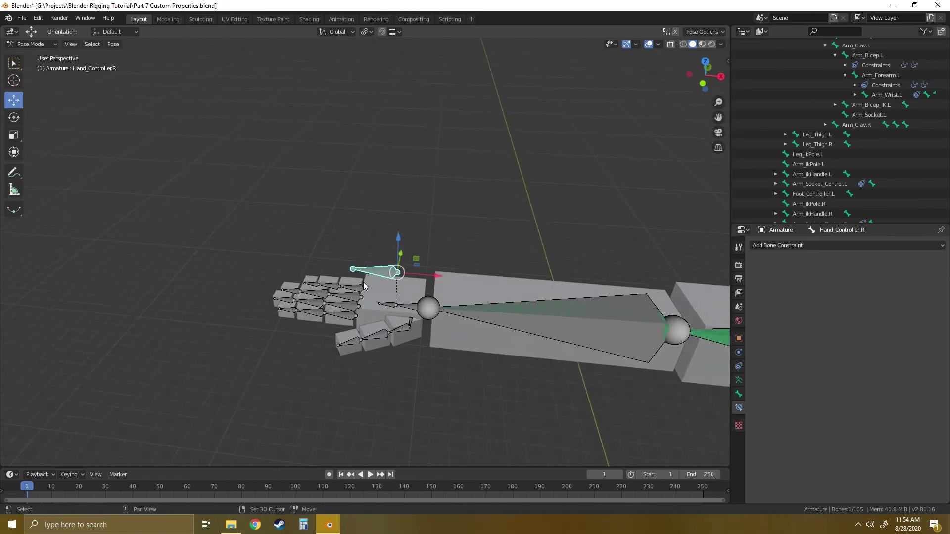
scroll(364, 285, up, 5)
shift+middle_drag(399, 323, 403, 208)
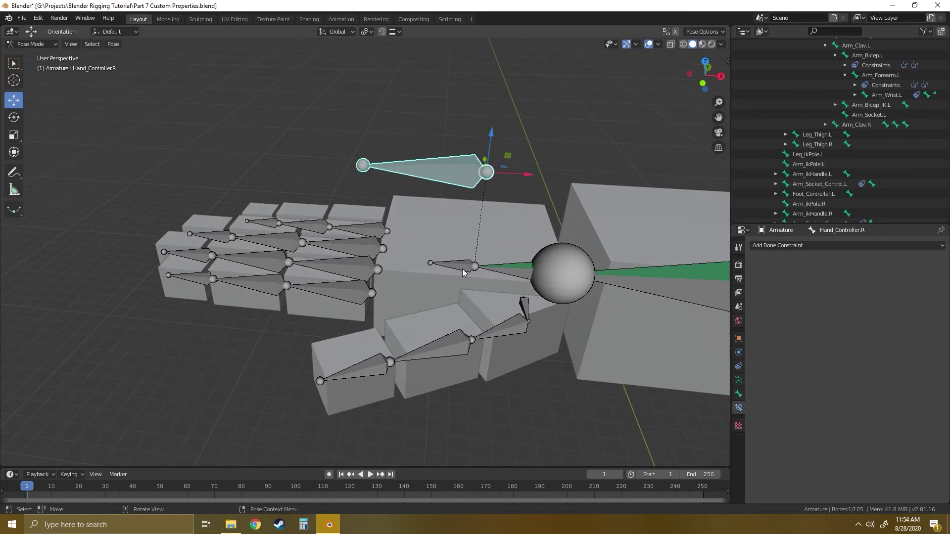
shift+middle_drag(460, 426, 452, 138)
shift+middle_drag(560, 334, 325, 55)
shift+middle_drag(511, 325, 381, 347)
middle_drag(380, 401, 308, 327)
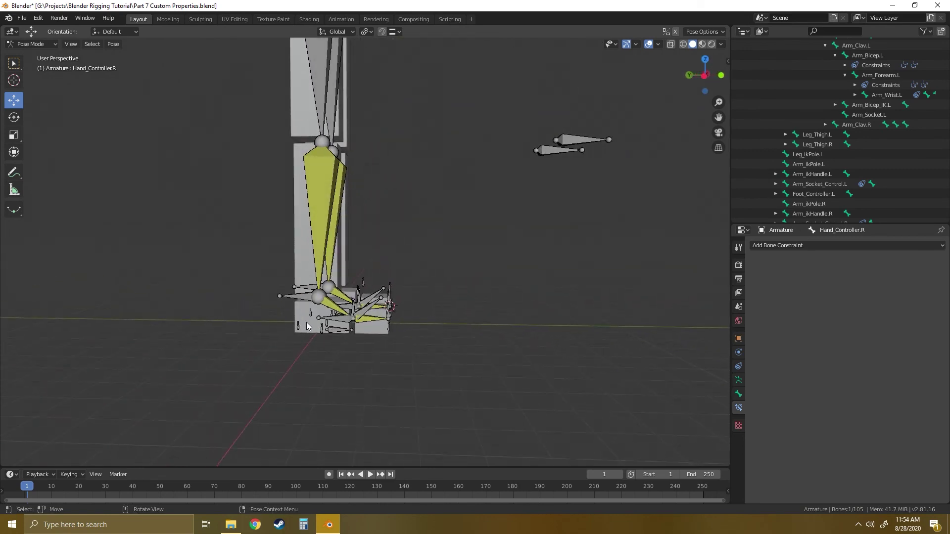
middle_drag(406, 291, 390, 322)
scroll(393, 323, up, 8)
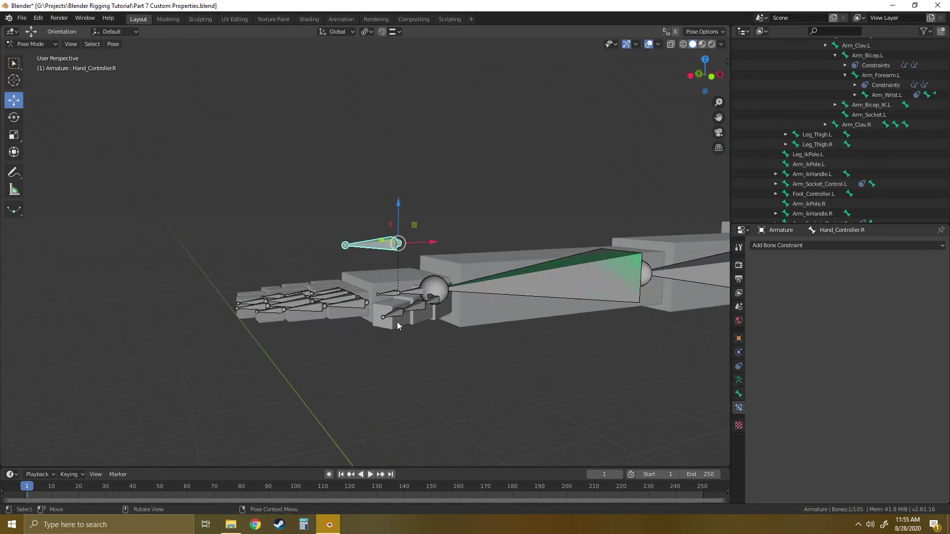
scroll(460, 296, down, 4)
middle_drag(471, 281, 474, 243)
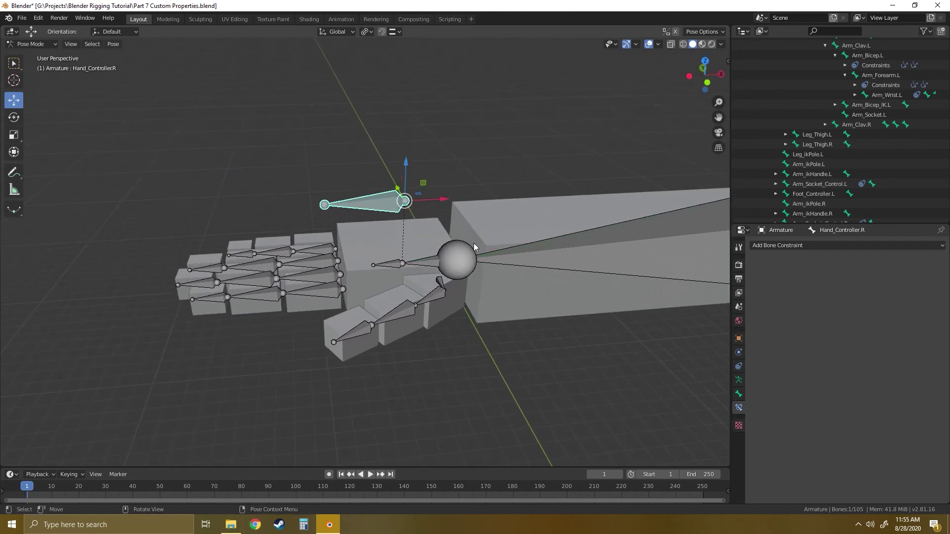
Display the custom properties of Hand_Controller.R and look through its finger controls.
click(474, 161)
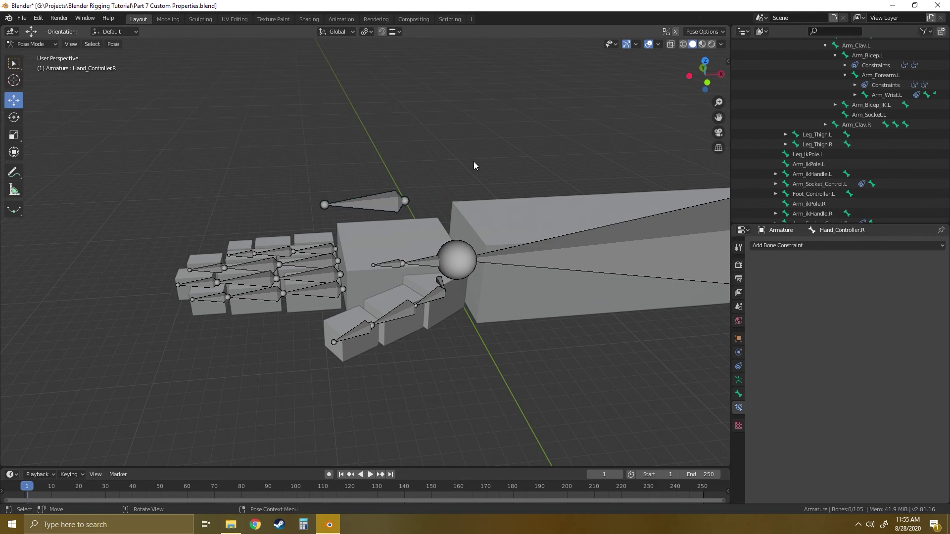
click(387, 200)
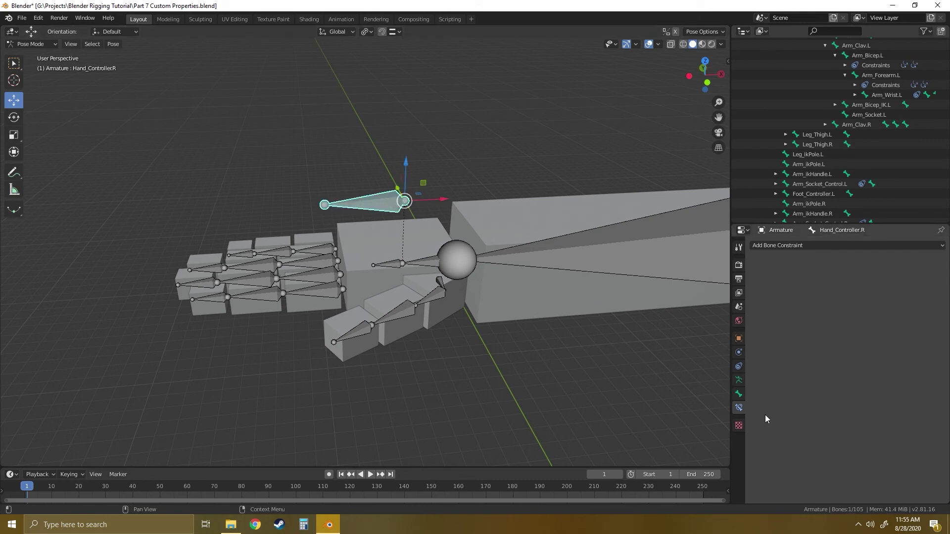
click(739, 394)
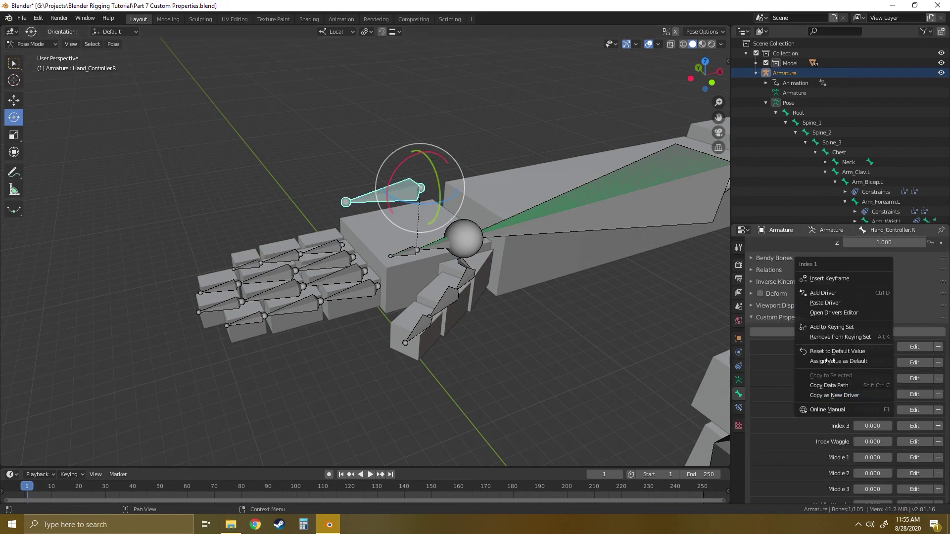
click(360, 294)
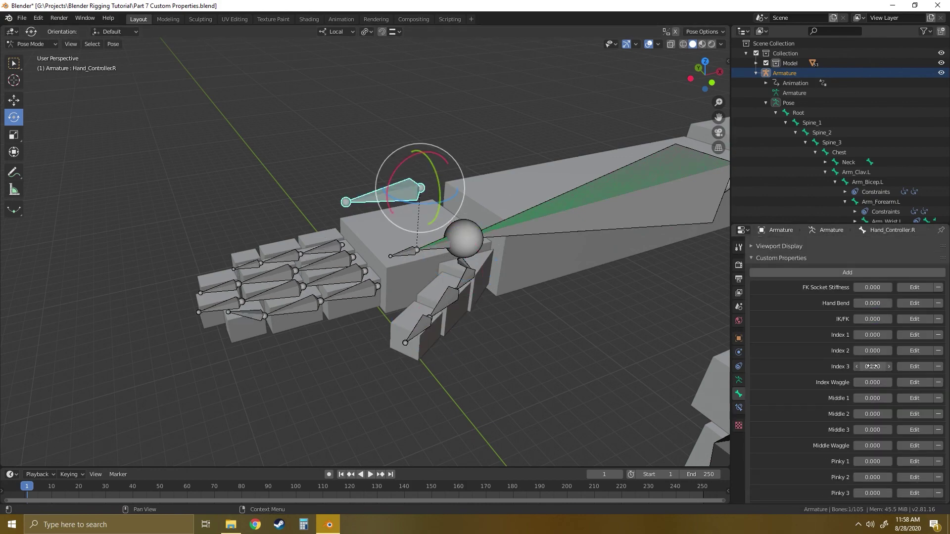
scroll(872, 396, down, 8)
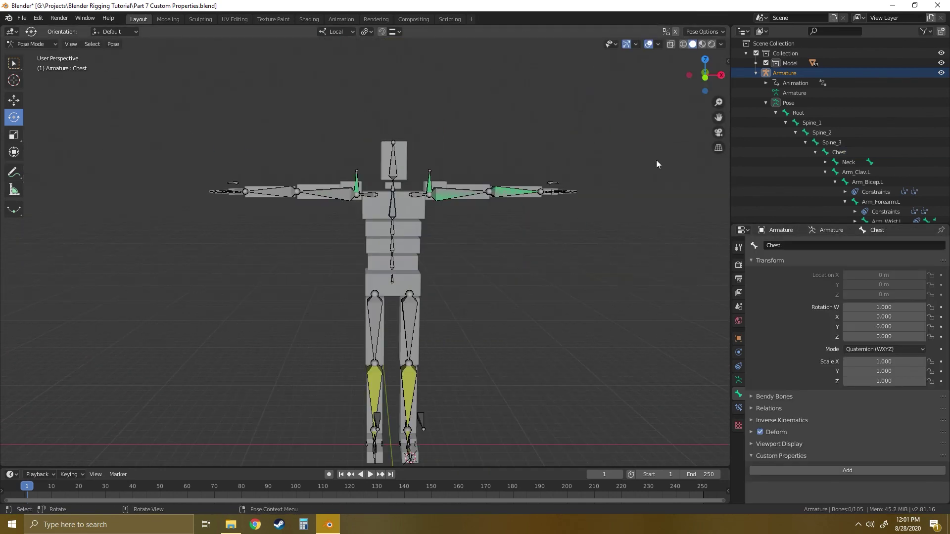
Inspect the whole rig from the front in orthographic view, comparing both sides.
click(706, 79)
scroll(506, 269, up, 5)
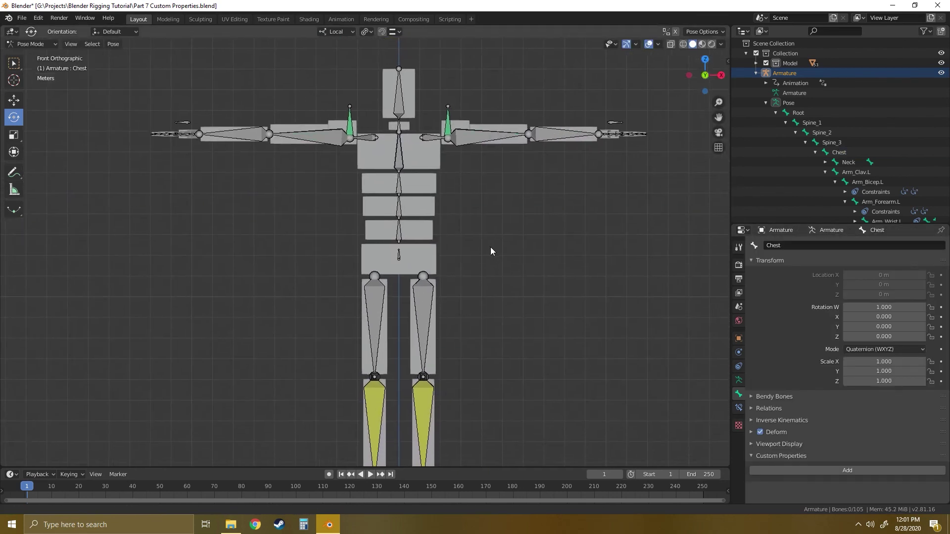
shift+middle_drag(478, 230, 476, 220)
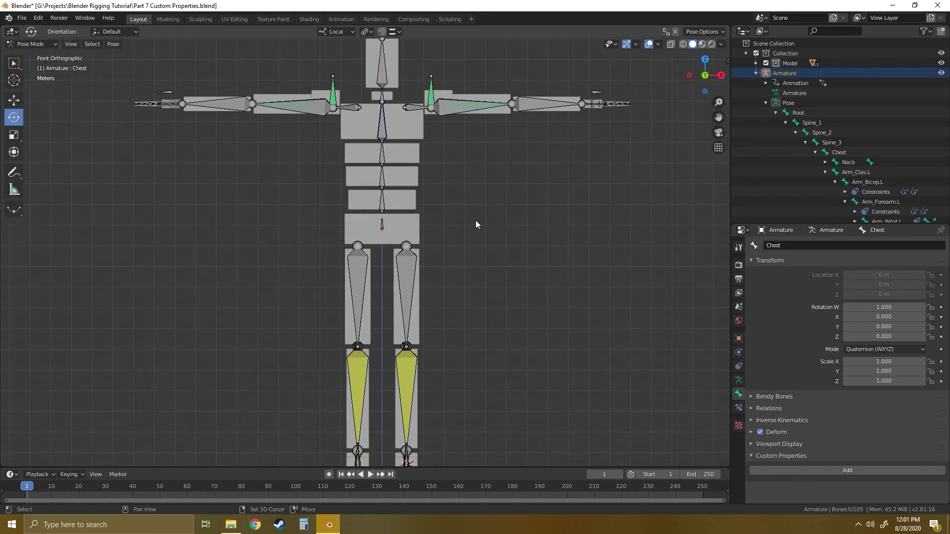
scroll(478, 223, down, 1)
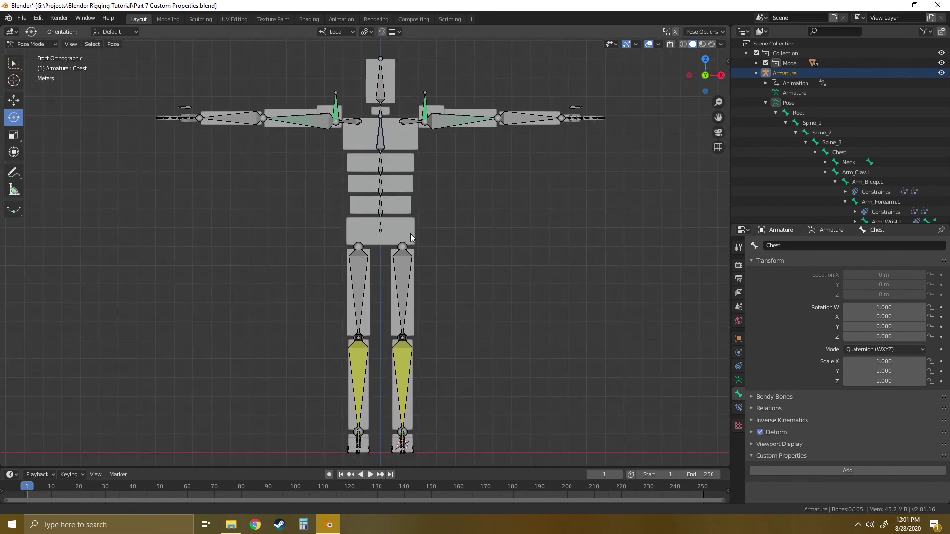